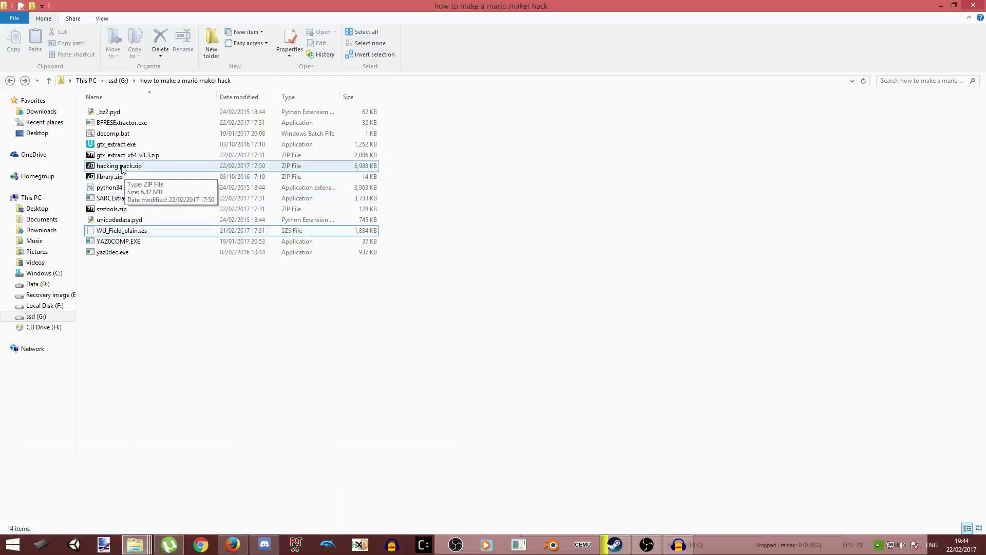
Step: Delete hacking pack.zip from the hack folder and bring up the WU search results in Model
mouse_move(122, 167)
mouse_down()
mouse_move(131, 175)
mouse_move(130, 165)
mouse_move(70, 198)
mouse_move(128, 170)
mouse_move(231, 172)
mouse_move(332, 190)
mouse_move(341, 166)
mouse_move(206, 198)
mouse_move(123, 155)
mouse_up()
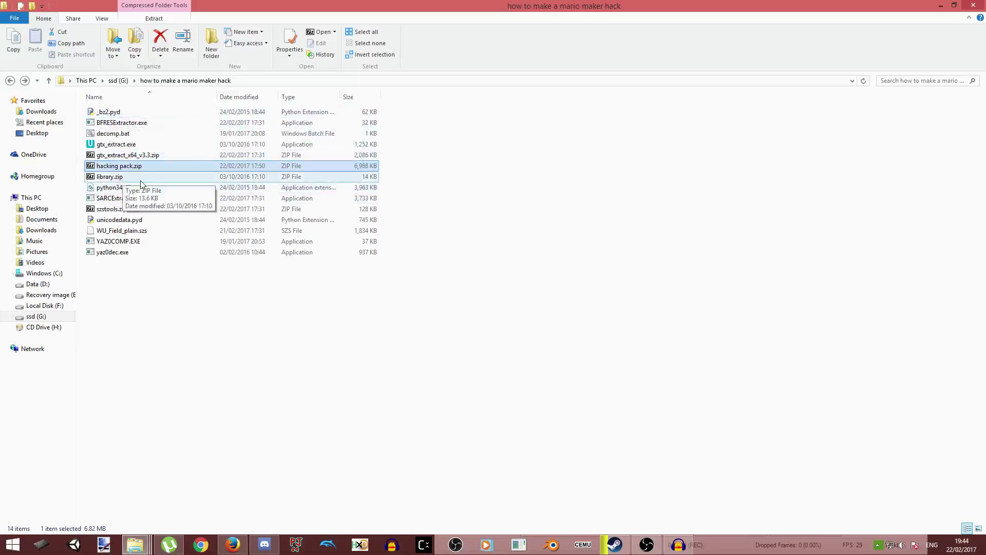
key(Delete)
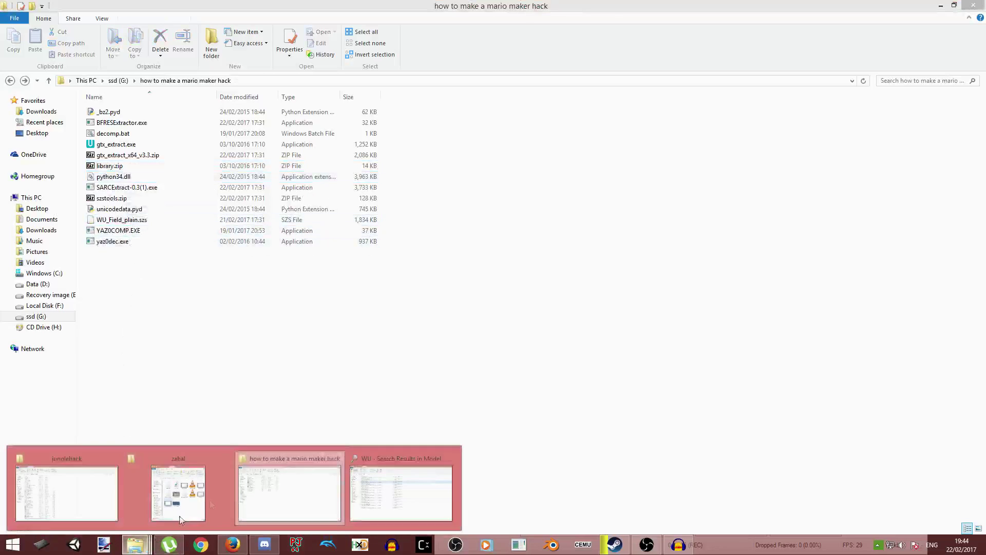
click(396, 470)
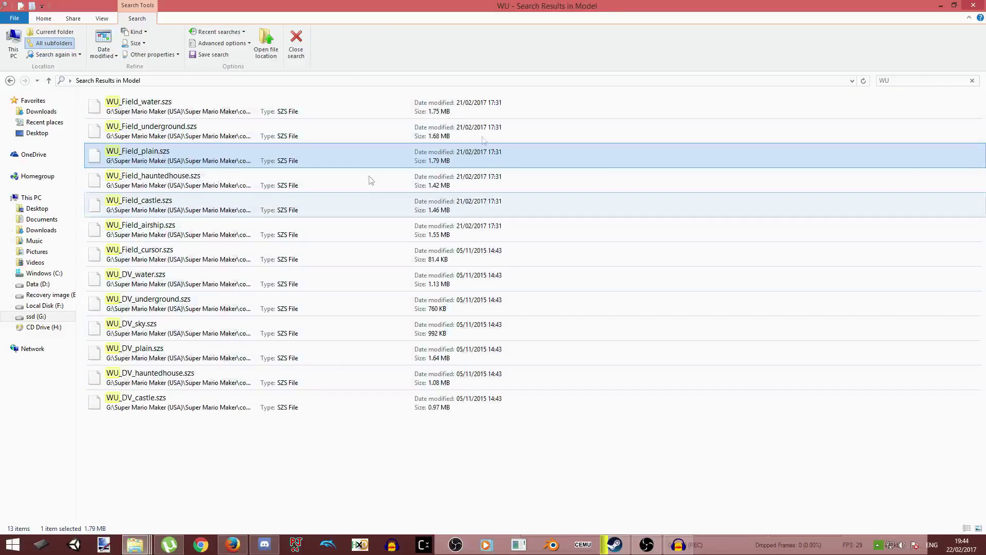
Step: Minimize the WU search results window to reveal the mario maker hack folder
click(913, 80)
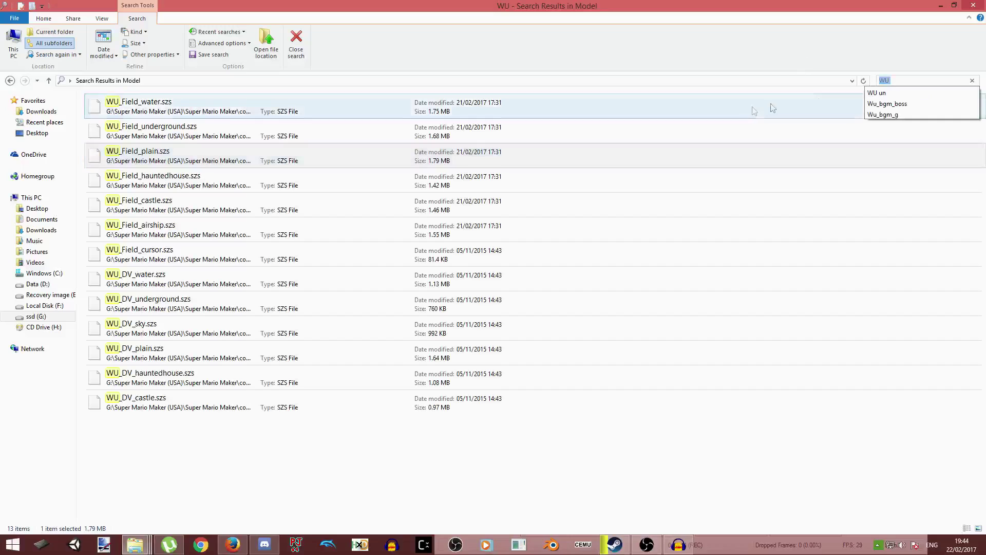
click(941, 6)
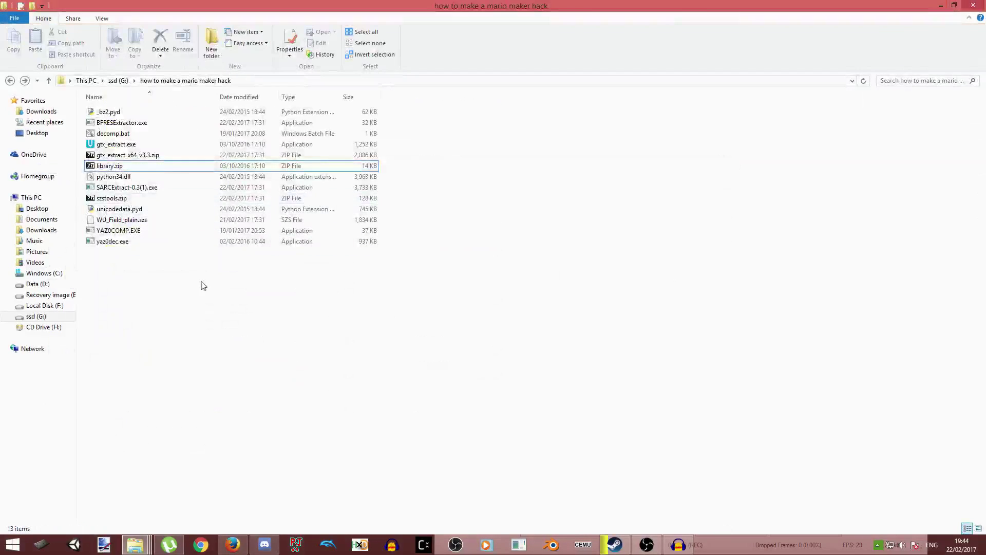
Step: Run decomp.bat to produce WU_Field_plain.sarc, then unpack it with SARCExtract
double_click(112, 135)
key(Return)
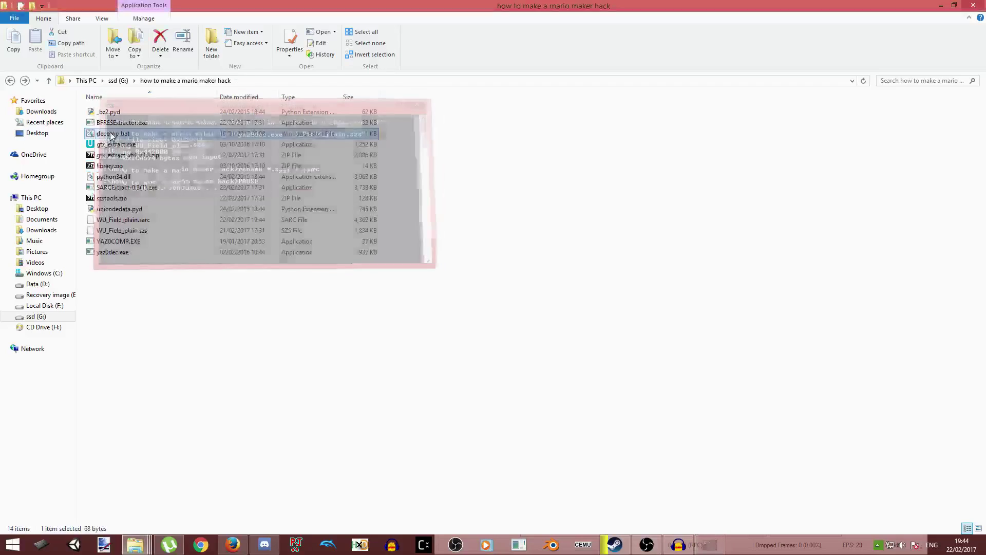
drag(123, 221, 119, 192)
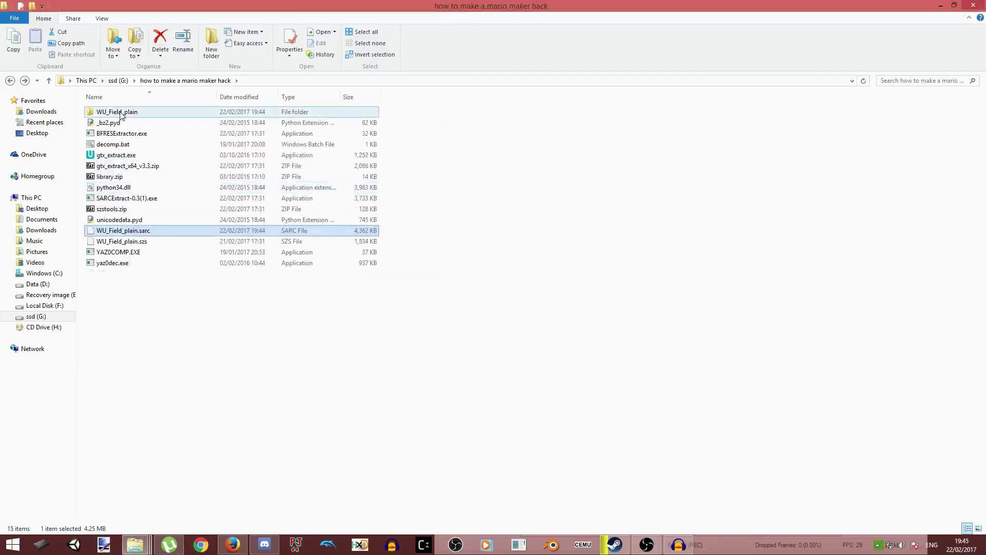
Step: Copy Output.bfres from the WU_Field_plain folder into the main hack folder
double_click(121, 111)
click(122, 112)
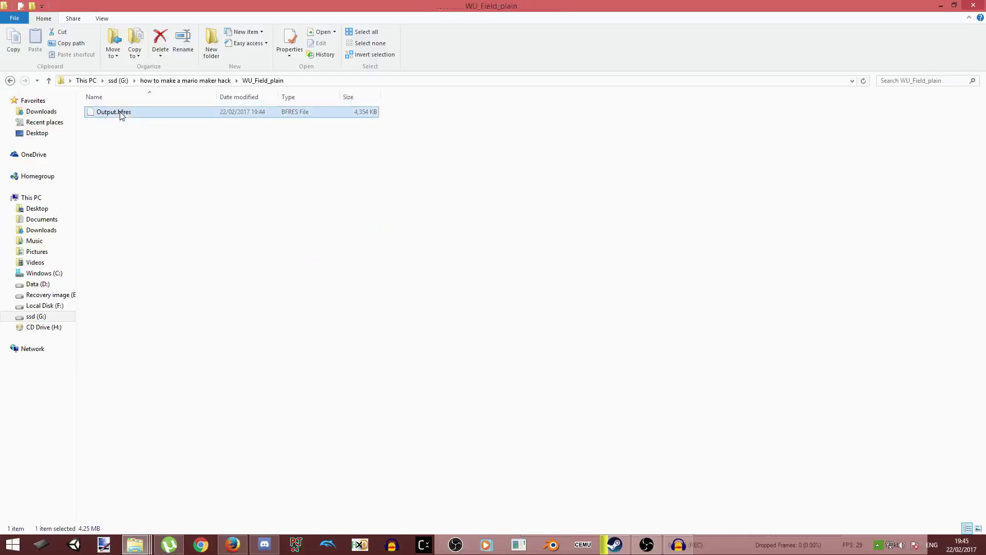
click(13, 81)
click(154, 370)
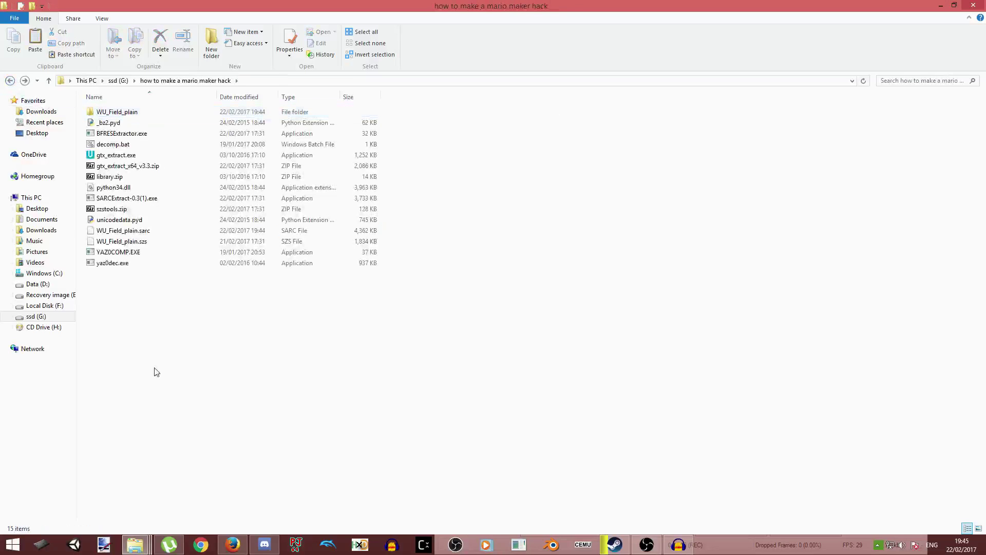
key(ctrl+v)
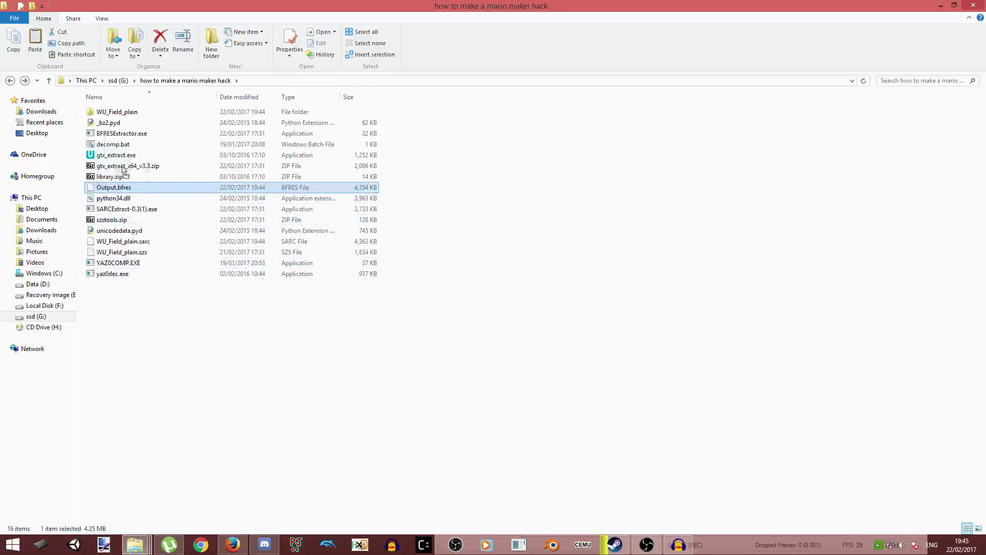
Step: Dump Output.bfres textures with BFRESExtractor.exe and select WU_Field_plain.gtx in 1_FTEX
drag(123, 169, 125, 136)
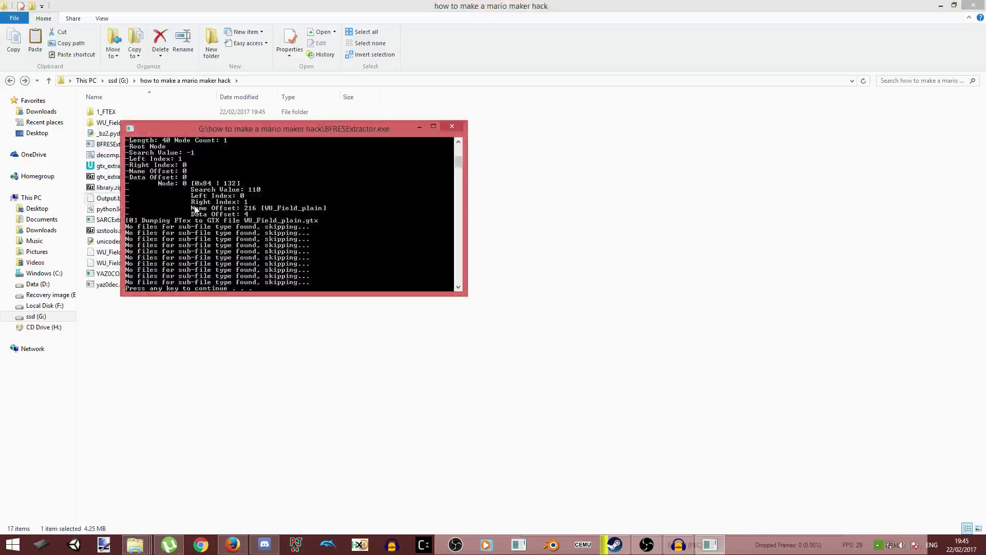
key(Return)
click(93, 114)
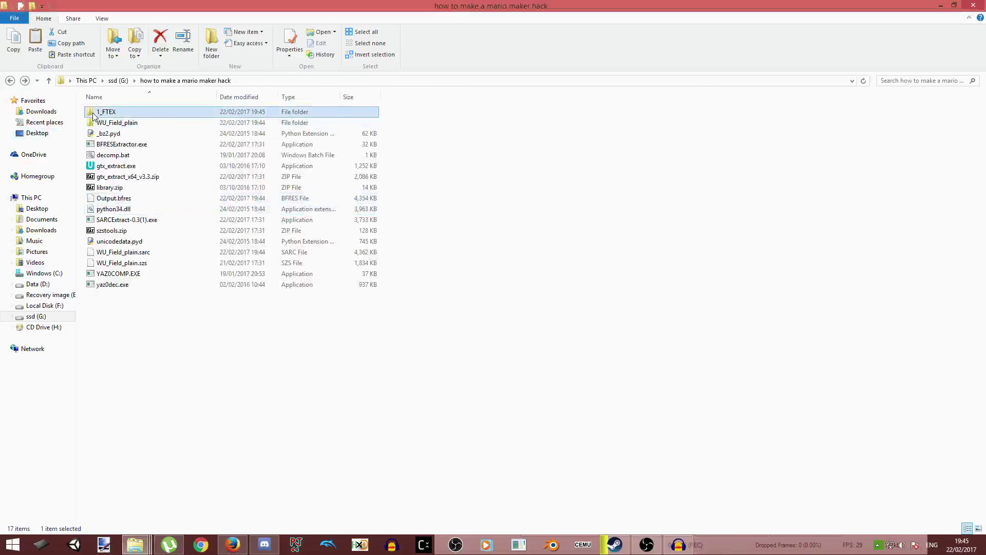
double_click(93, 114)
click(107, 124)
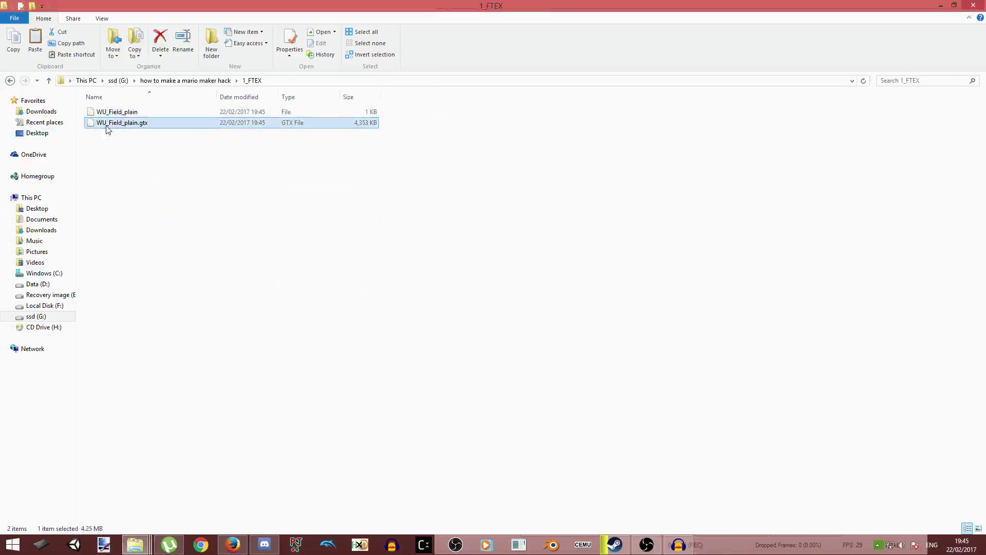
Step: Paste WU_Field_plain.gtx into the hack folder and convert it to WU_Field_plain.dds with gtx_extract.exe
click(8, 81)
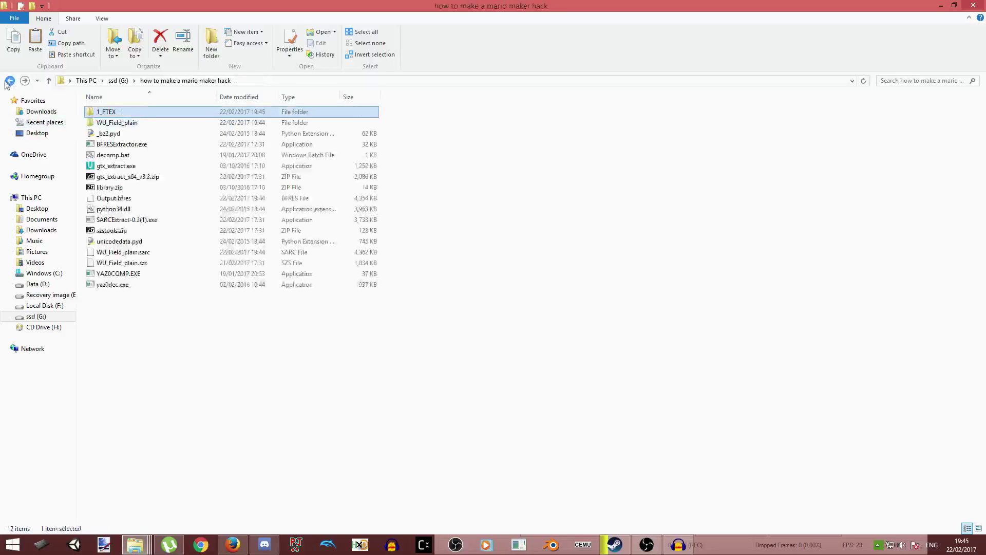
key(ctrl+v)
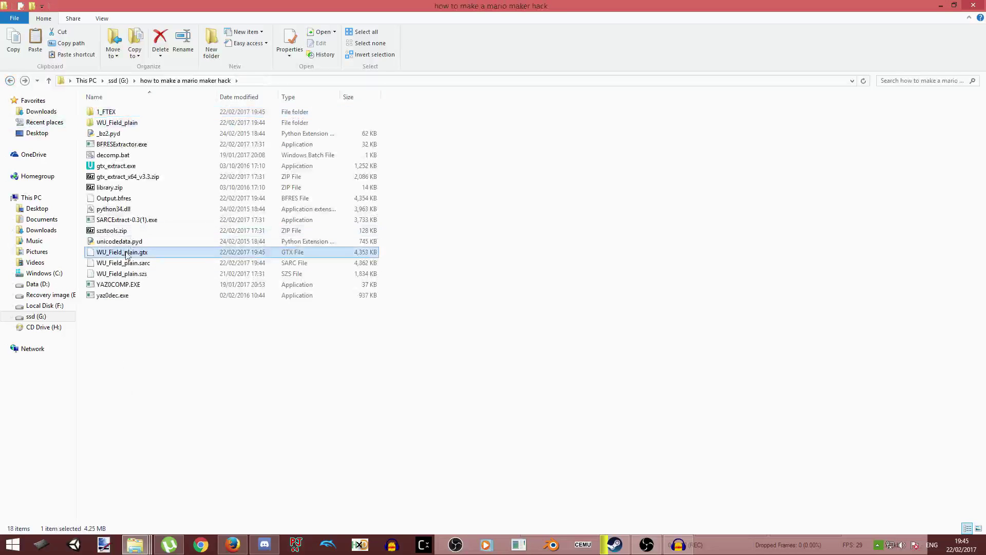
drag(123, 252, 117, 169)
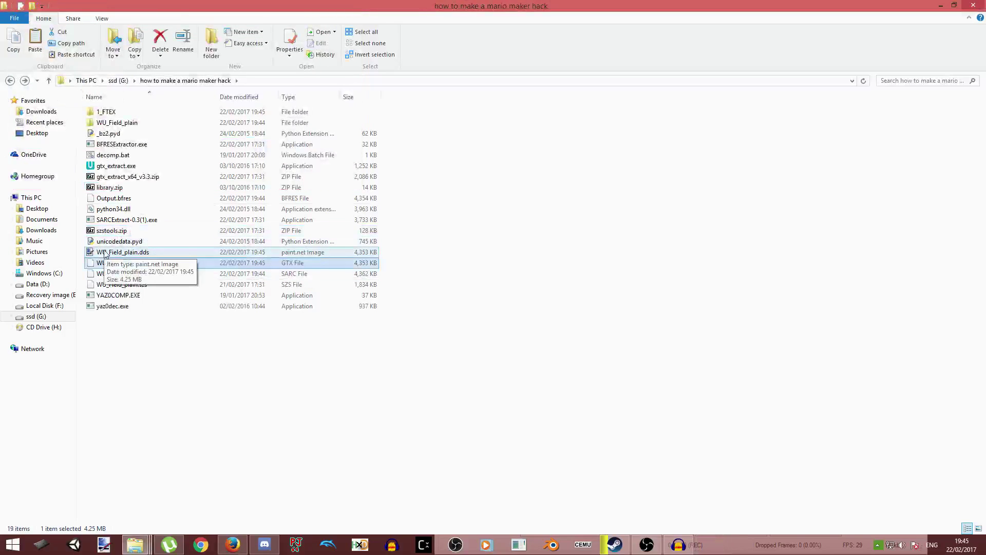
click(105, 253)
Step: Open WU_Field_plain.dds via Edit with GIMP, restoring the hack folder window while GIMP loads
right_click(106, 254)
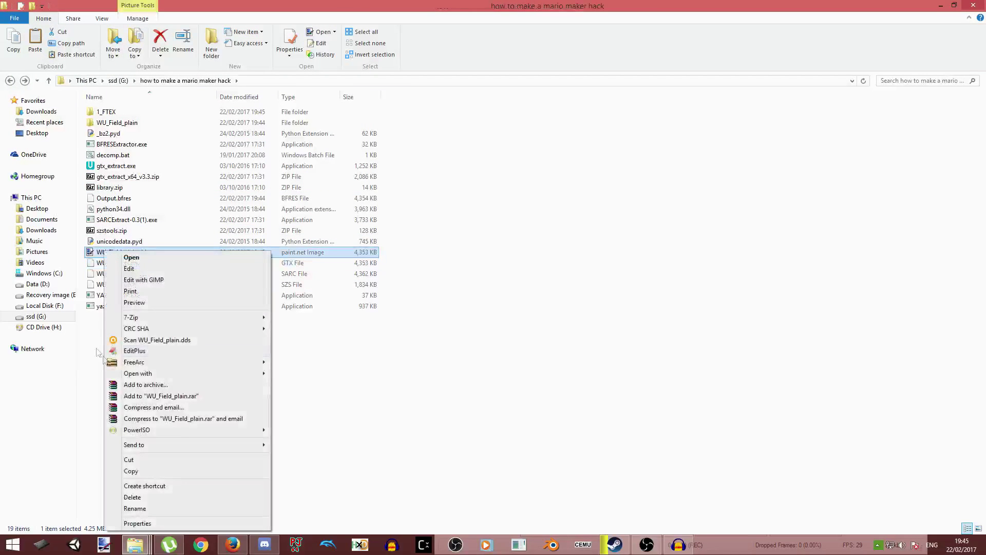
click(140, 283)
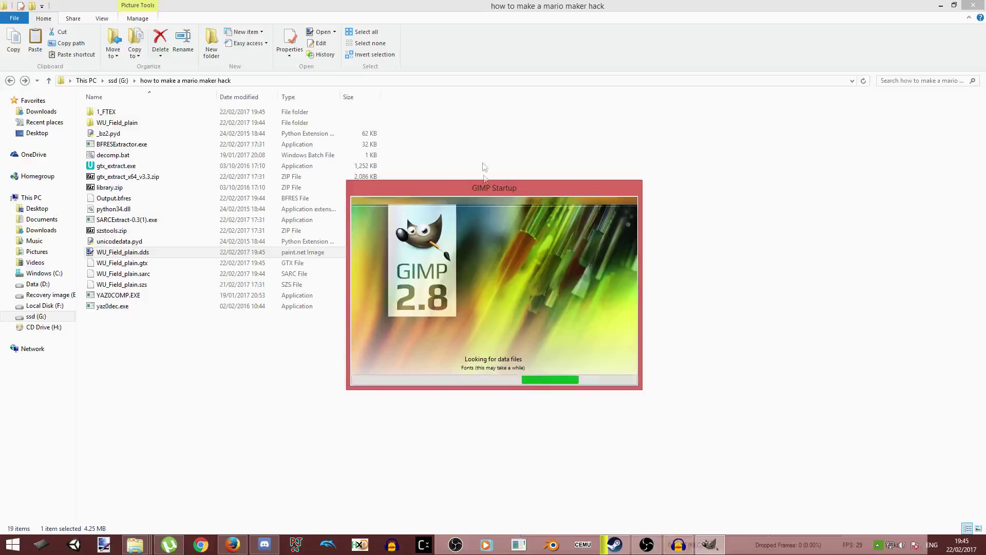
mouse_move(483, 186)
mouse_down()
mouse_move(466, 199)
mouse_move(524, 191)
mouse_move(483, 193)
mouse_up()
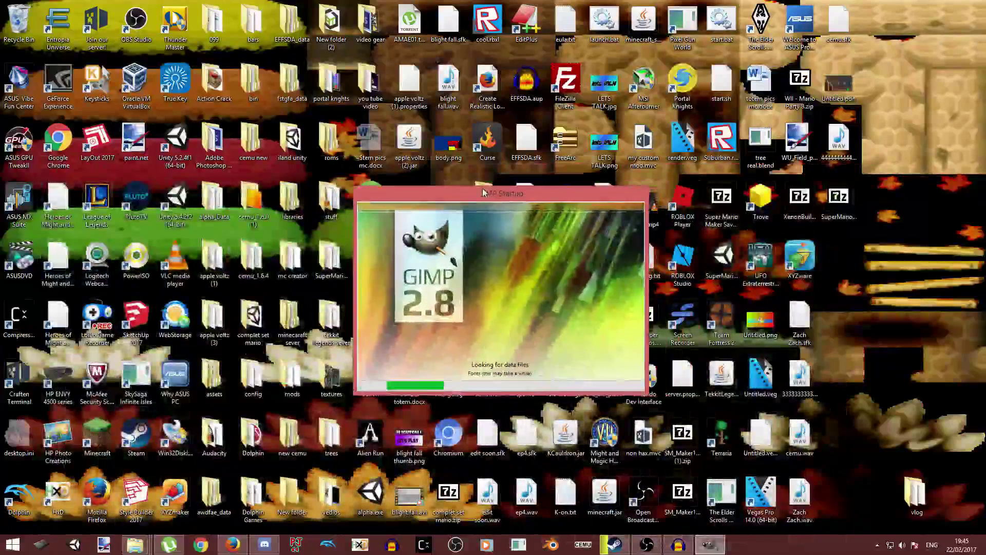
mouse_move(134, 544)
mouse_move(179, 483)
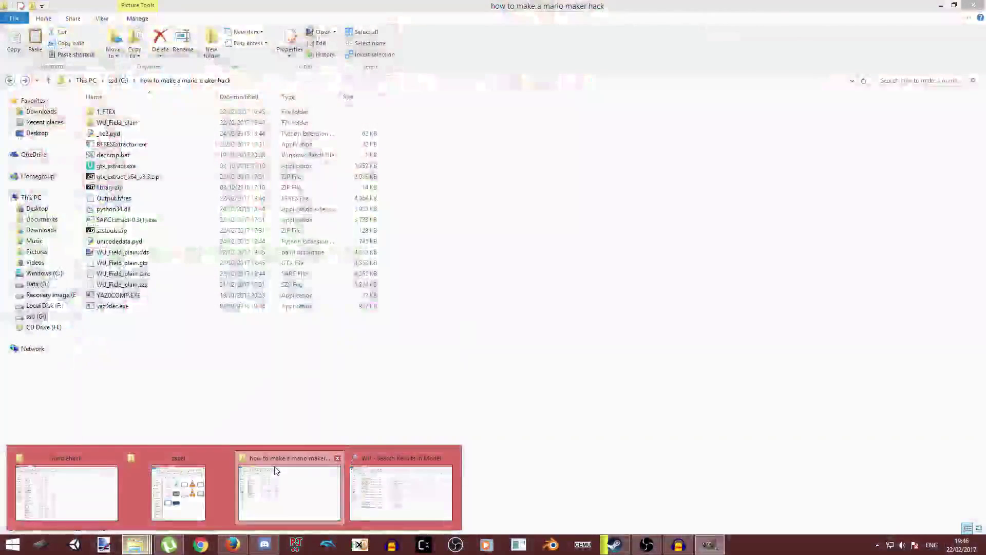
click(278, 485)
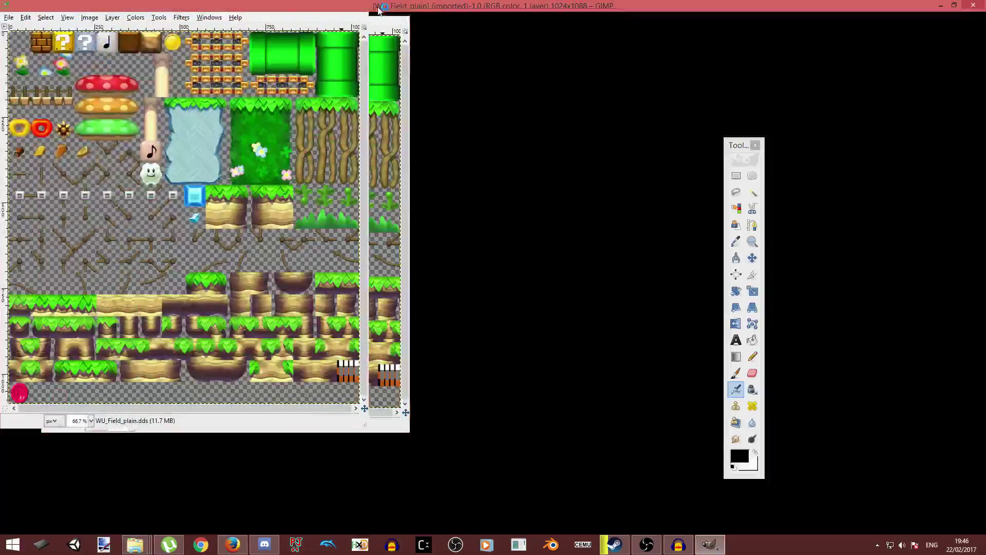
Step: Maximize the image window and inspect the texture at 800% zoom, then return to 100%
click(380, 8)
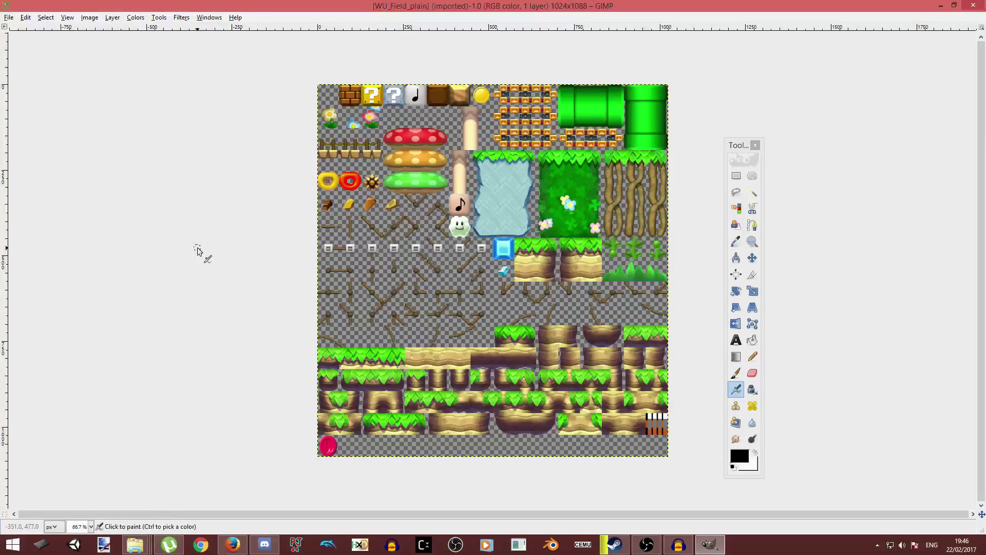
click(91, 527)
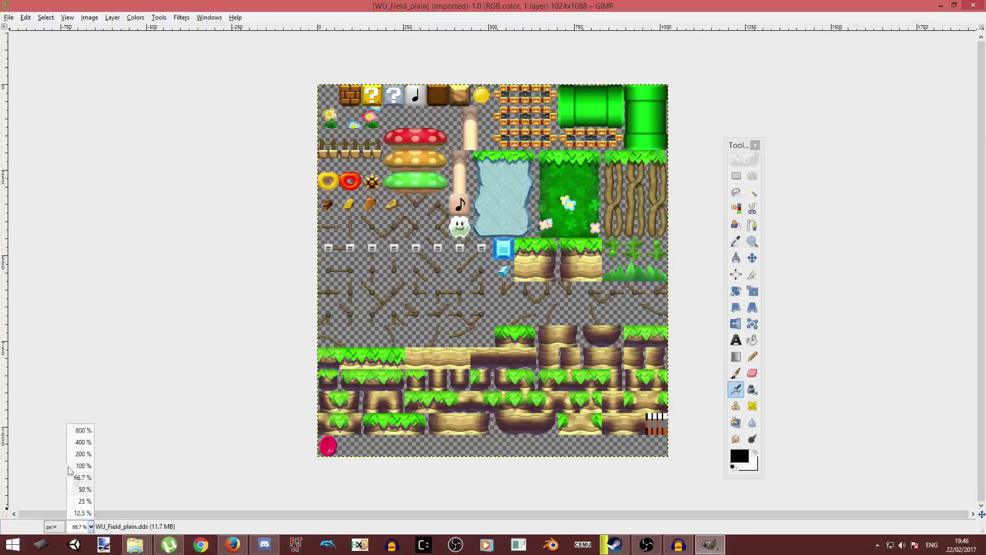
click(82, 431)
scroll(266, 369, left, 15)
scroll(266, 369, down, 5)
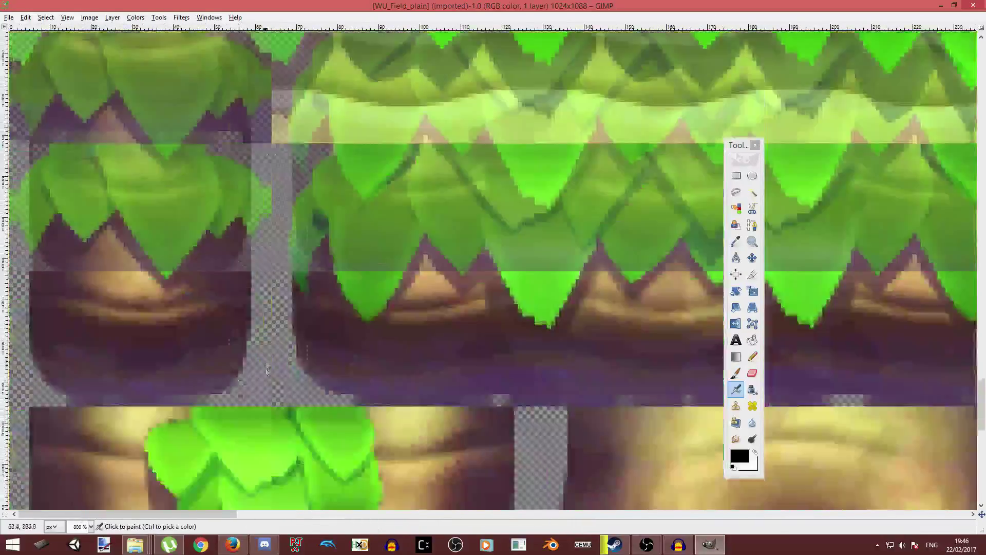
scroll(267, 368, down, 5)
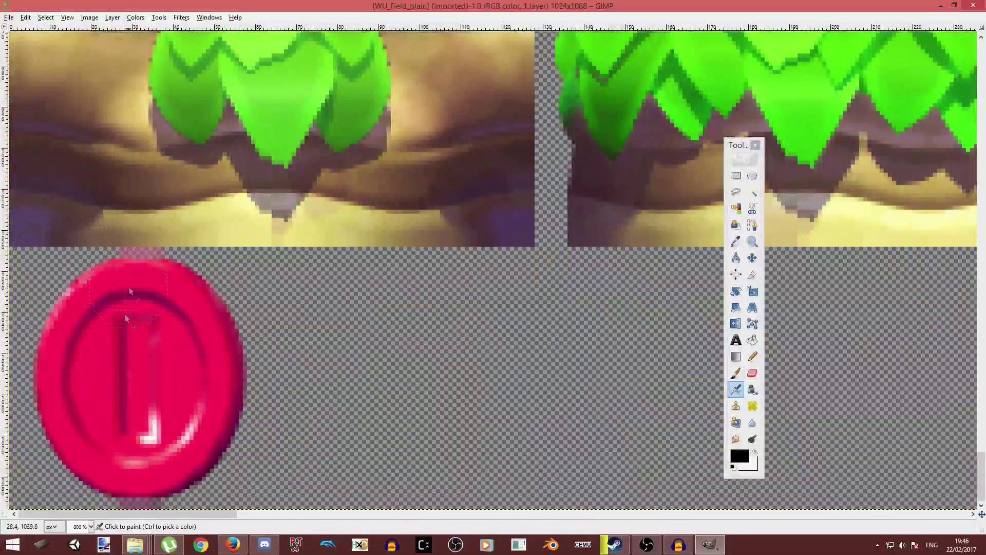
click(91, 527)
click(85, 467)
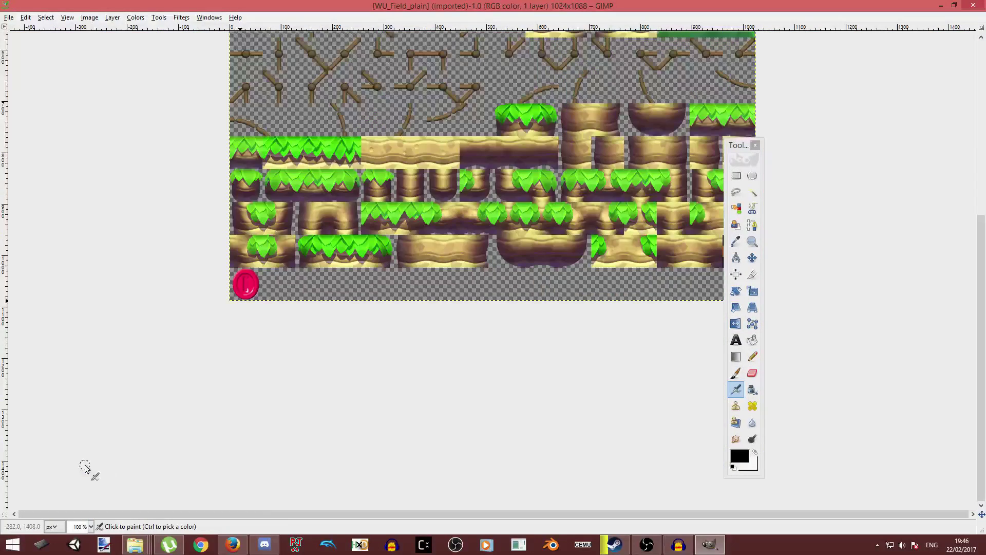
scroll(289, 509, up, 5)
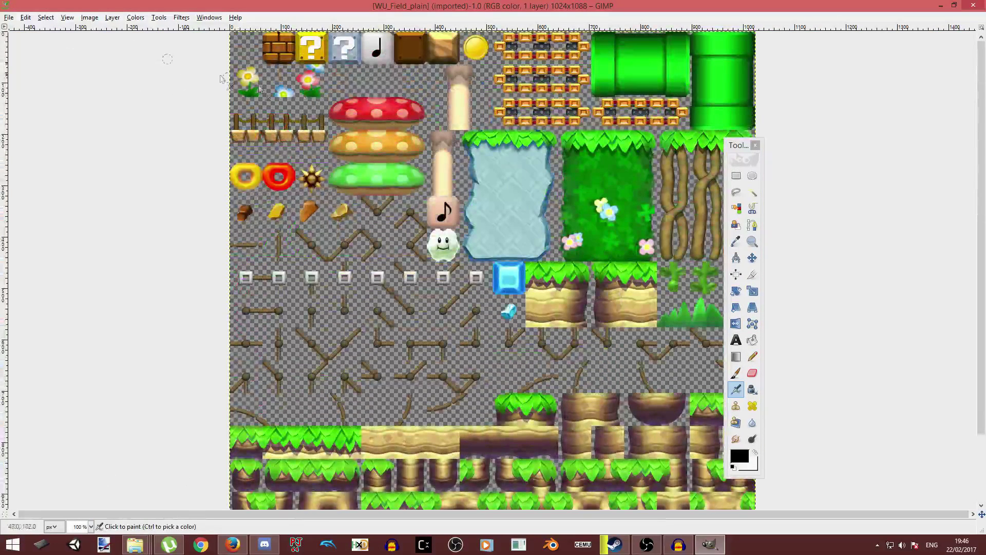
Step: Rectangle-select the entire WU_Field_plain texture out to its right edge
click(738, 176)
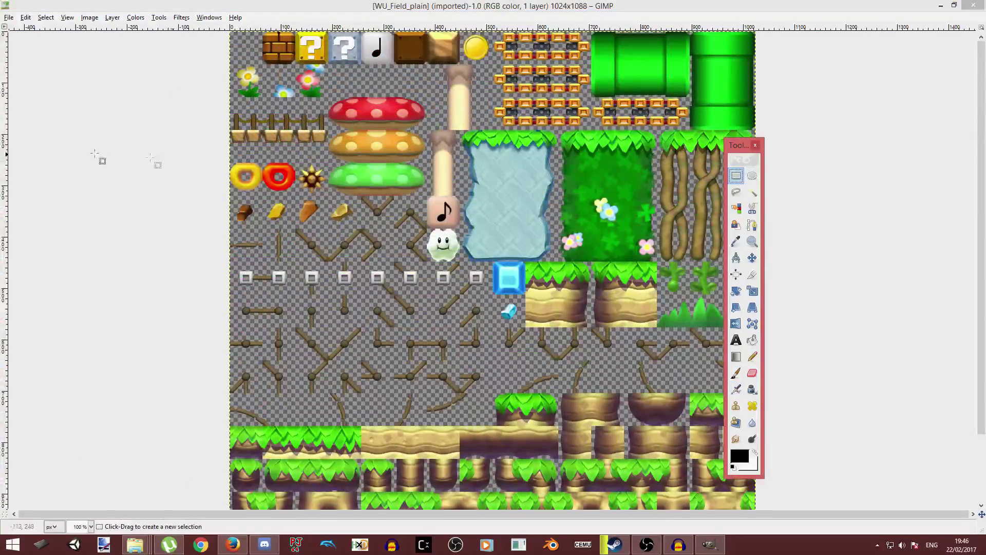
drag(199, 31, 981, 553)
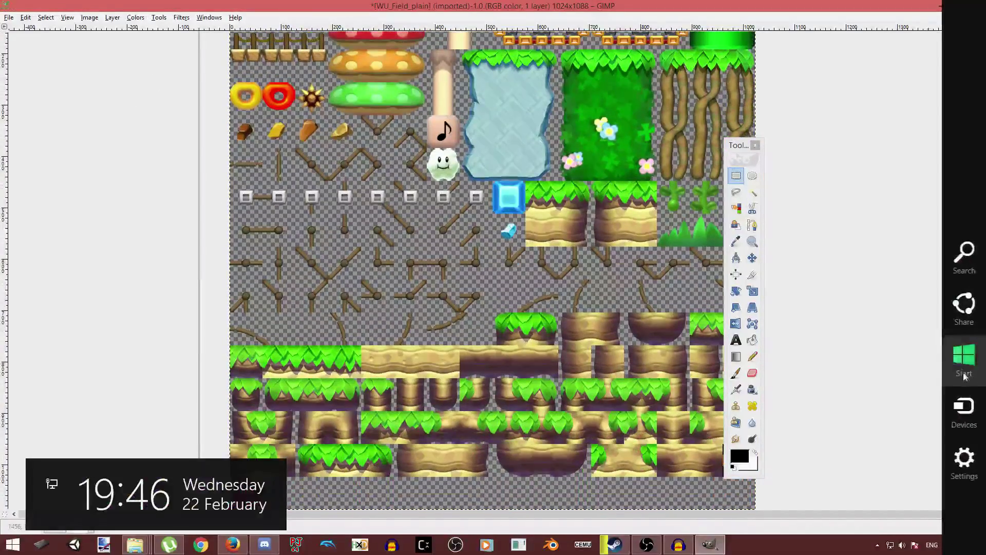
scroll(919, 205, up, 3)
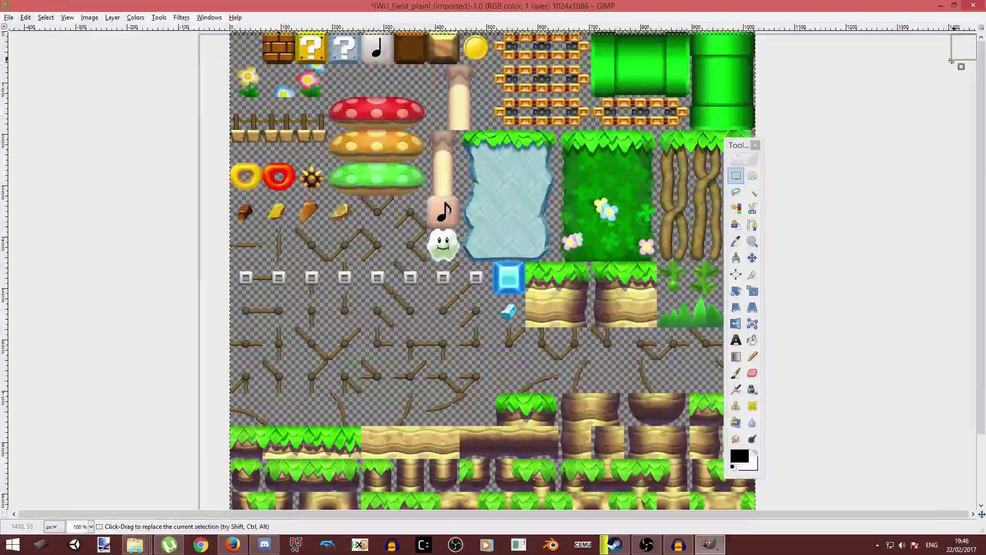
drag(956, 59, 748, 109)
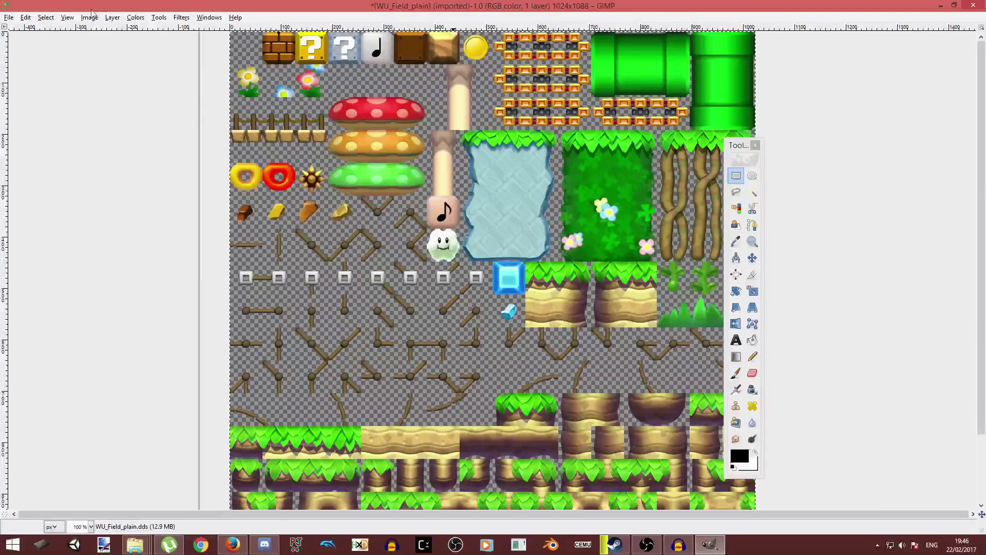
Step: Apply a Hue shift of 180 through Colors > Hue-Saturation
click(134, 18)
click(140, 40)
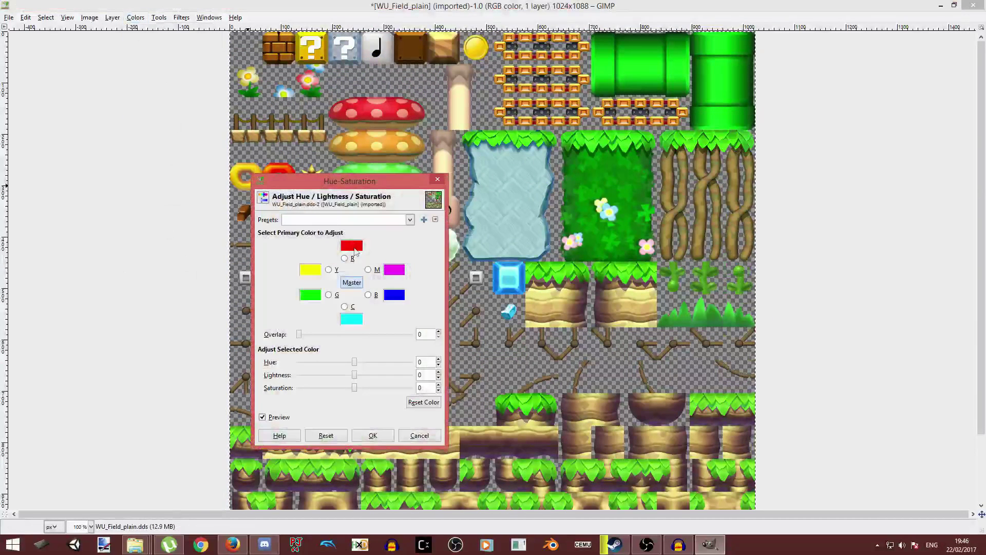
drag(356, 362, 492, 368)
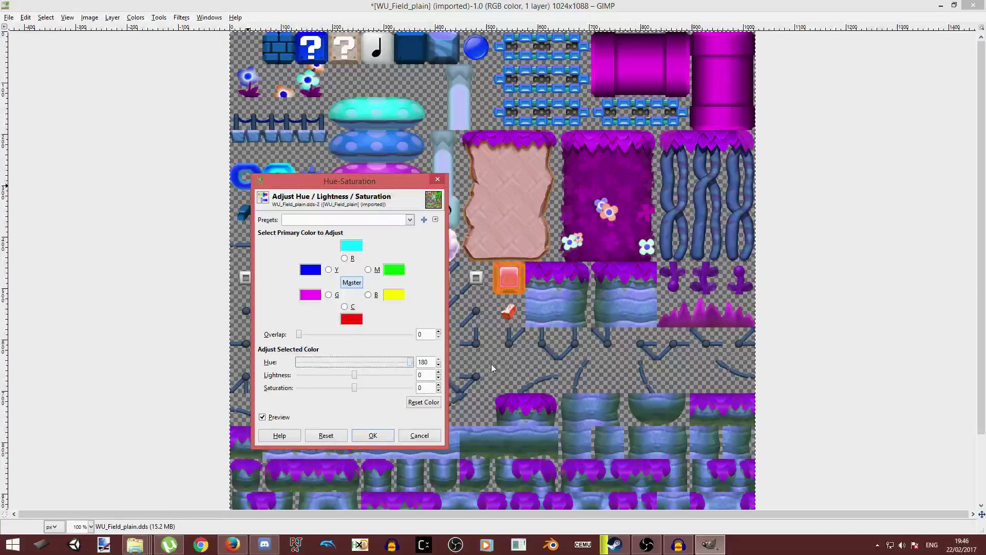
click(373, 435)
Step: Export over WU_Field_plain.dds in ABGR8 format, then close the image discarding changes
click(9, 18)
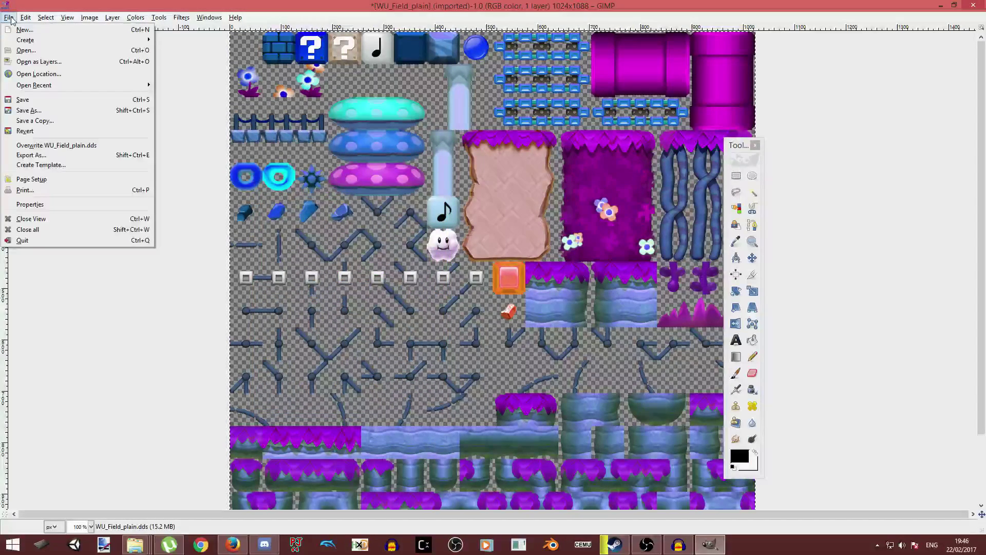
click(32, 156)
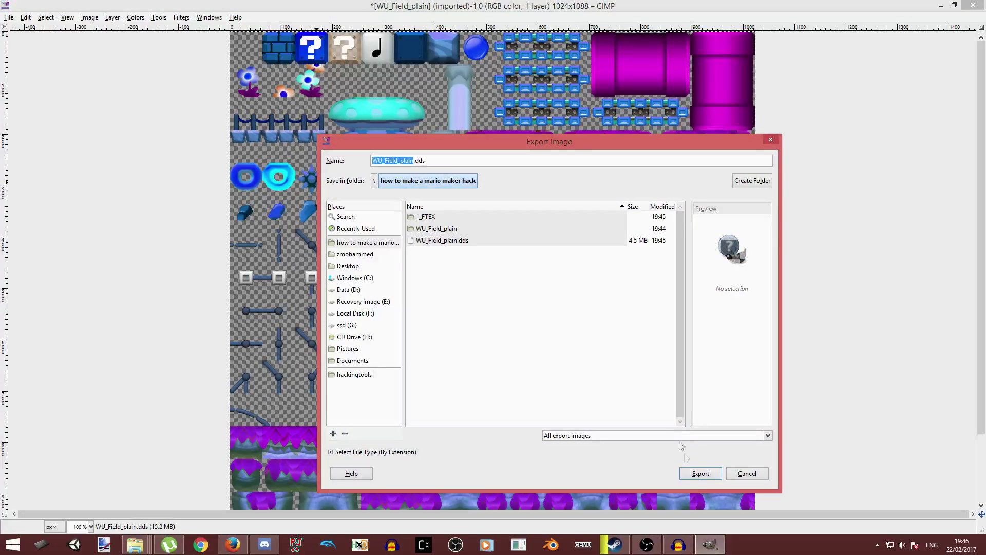
click(702, 473)
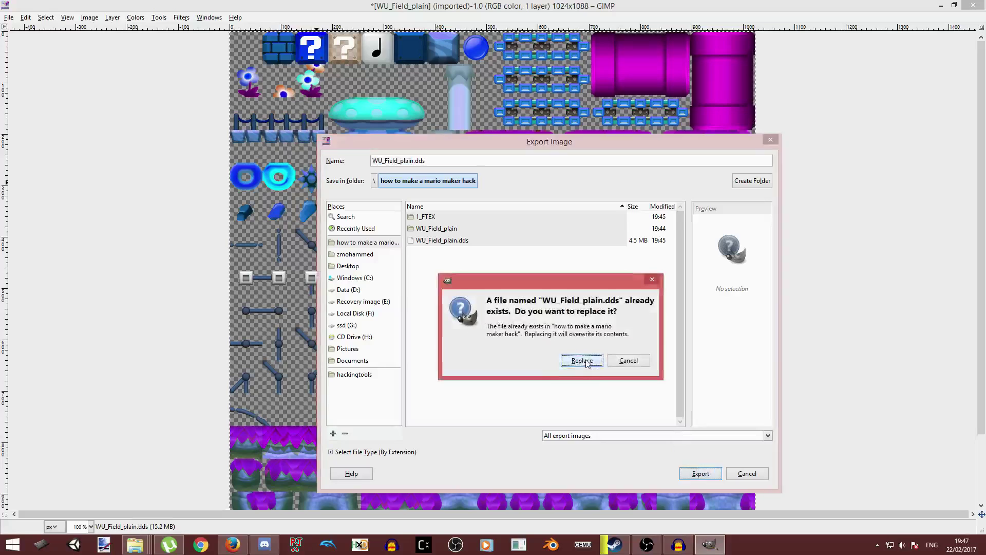
click(586, 361)
click(195, 164)
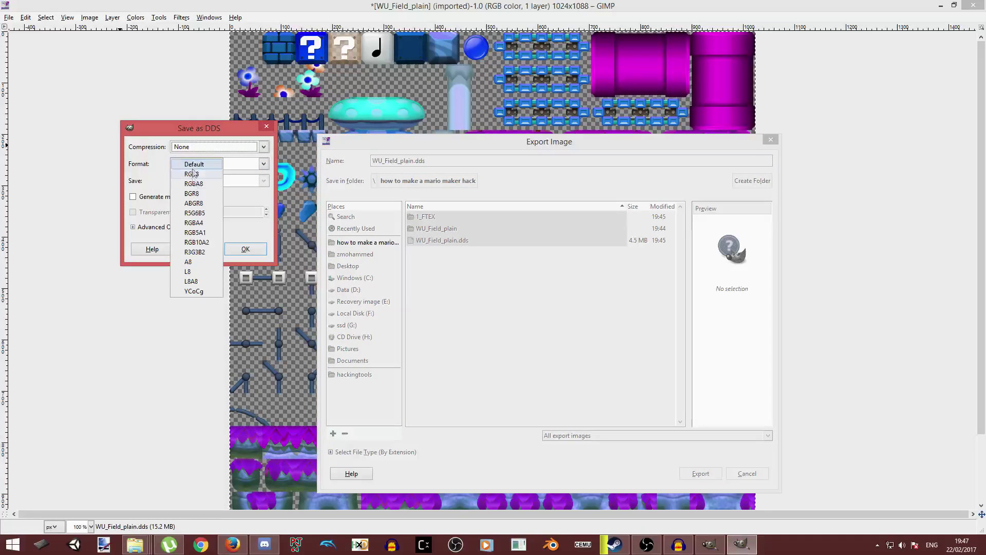
click(199, 204)
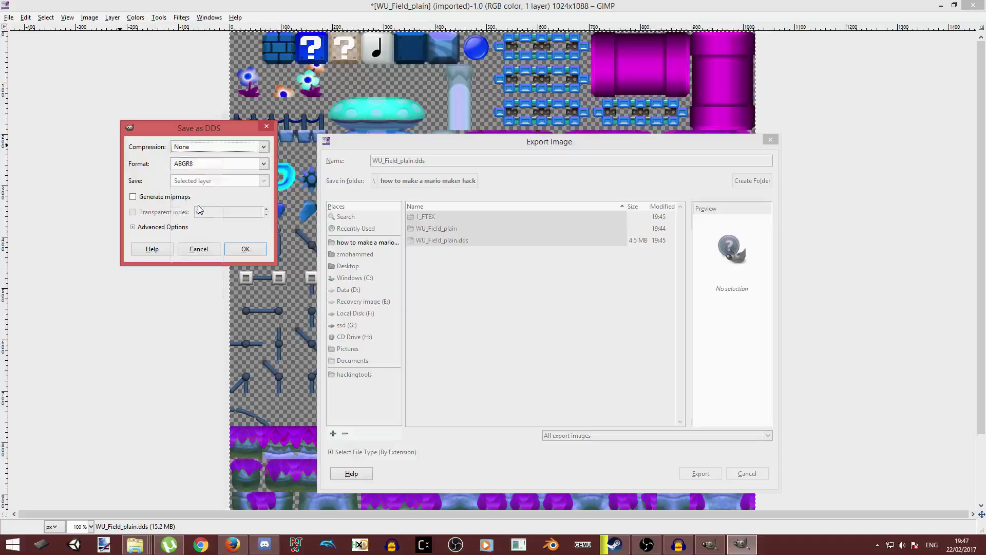
click(245, 249)
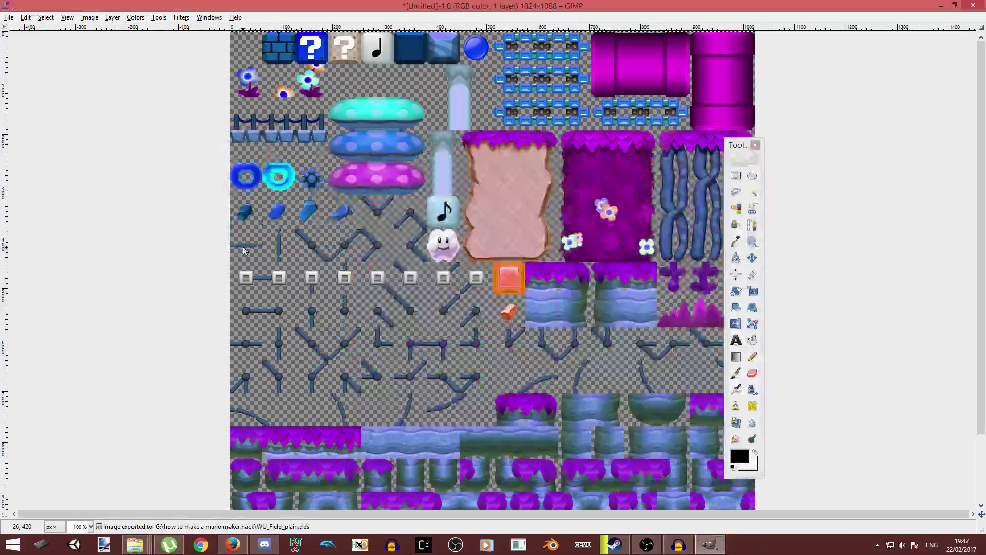
click(979, 4)
click(505, 340)
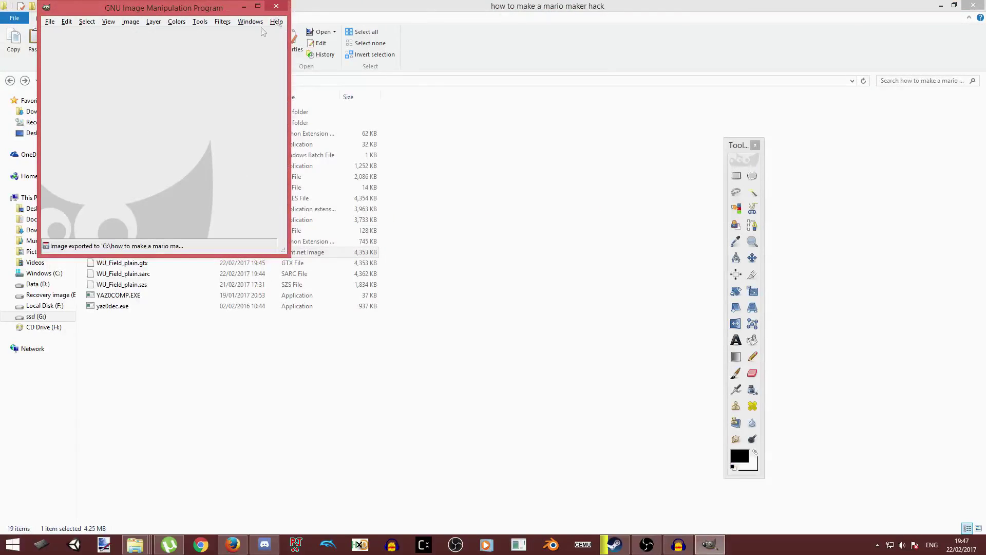
Step: Quit GIMP and open a command window in the hack folder, centred over the file list
click(276, 7)
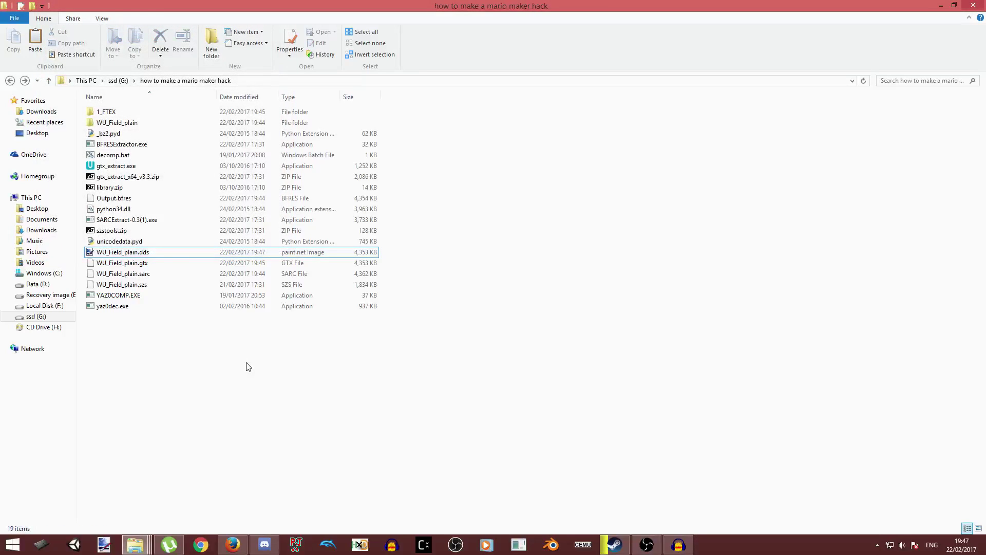
shift+right_click(247, 364)
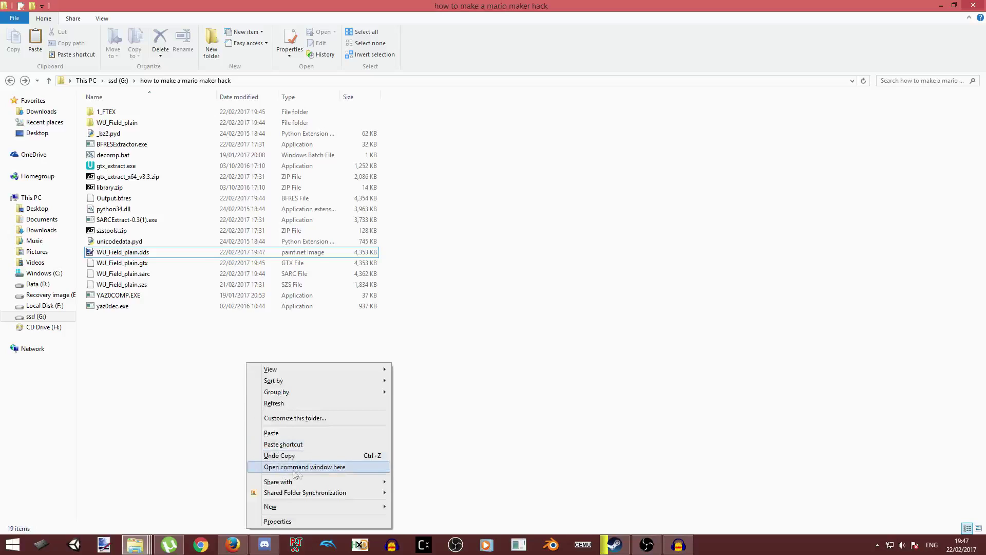
click(295, 467)
drag(189, 21, 541, 251)
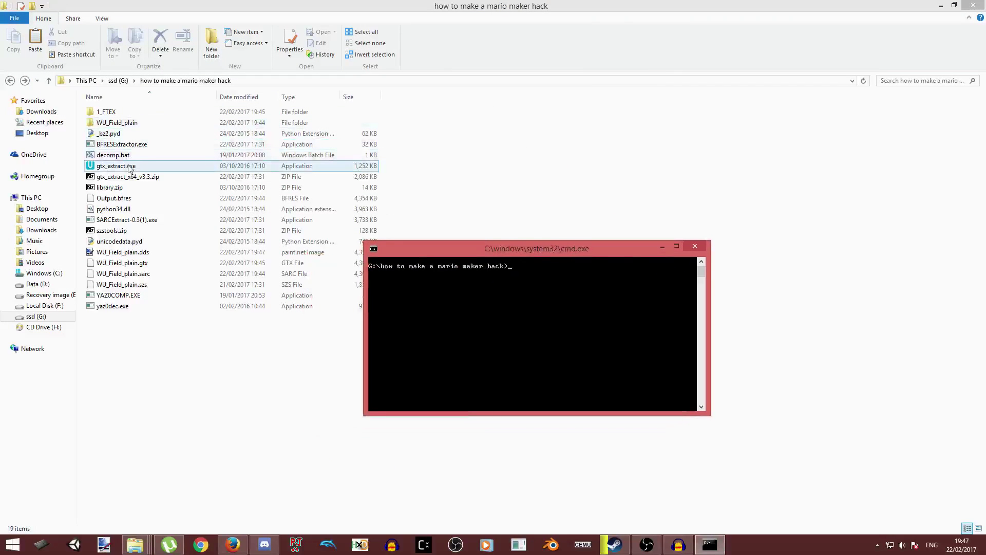
Step: Run gtx_extract.exe on WU_Field_plain.dds and WU_Field_plain.gtx in the command window
drag(129, 169, 561, 285)
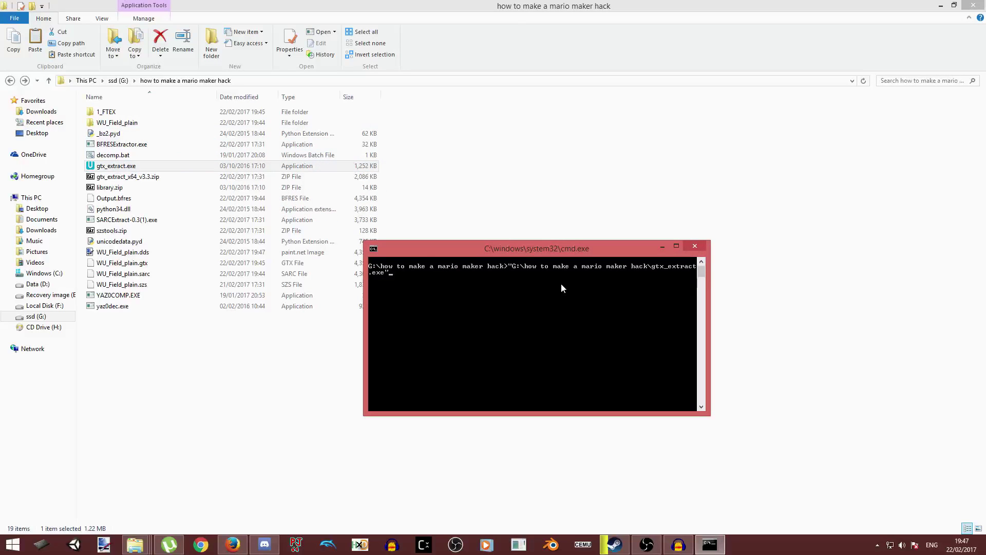
click(112, 253)
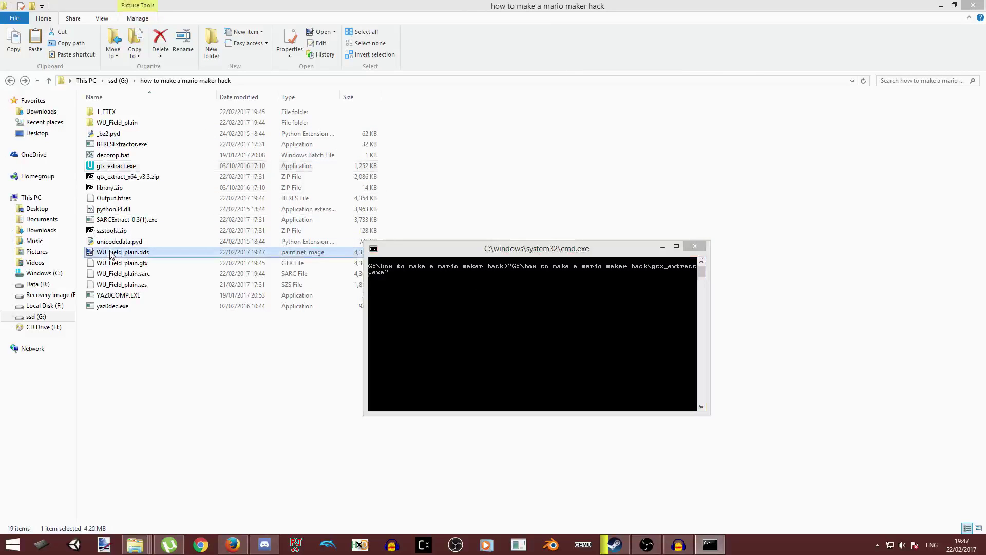
drag(112, 254, 426, 297)
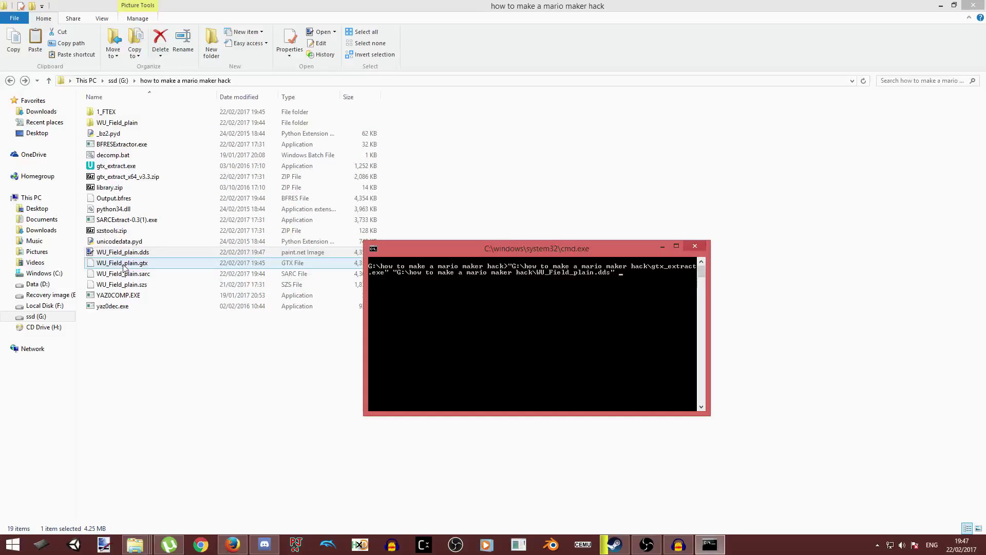
drag(123, 267, 514, 306)
key(Return)
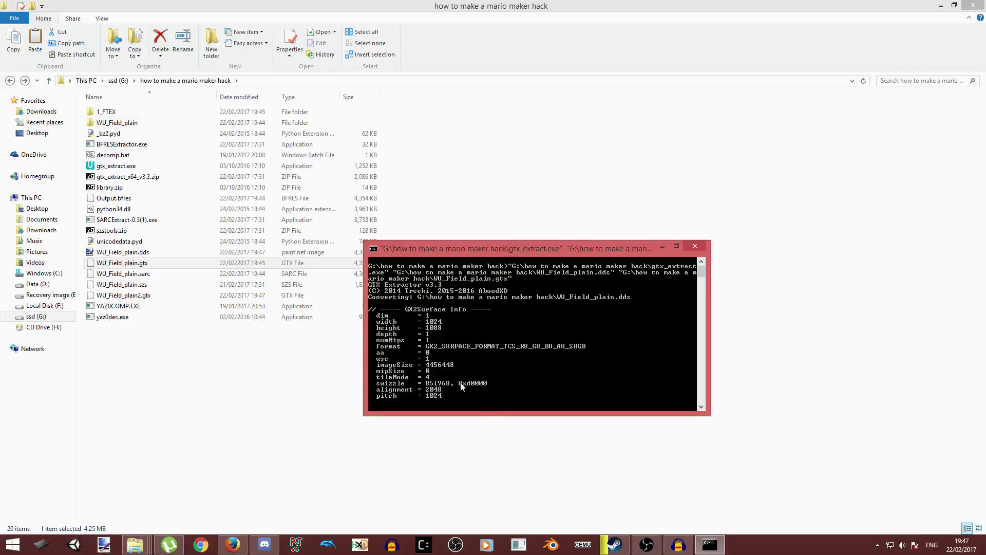
scroll(460, 387, down, 3)
scroll(461, 382, up, 3)
Step: Remove the old WU_Field_plain.szs, dismiss the command prompt, and load WU_Field_plain2.gtx into HxD
click(153, 290)
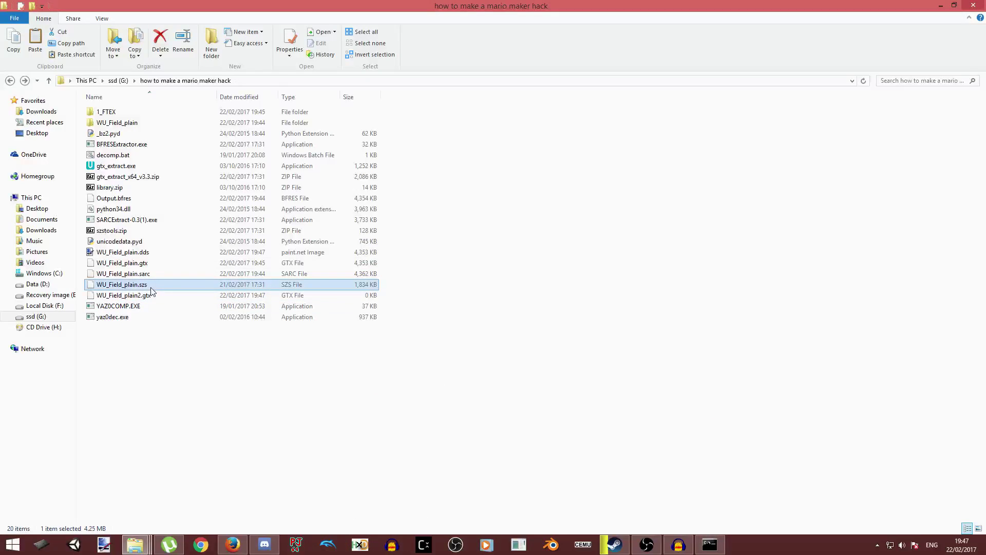
key(Delete)
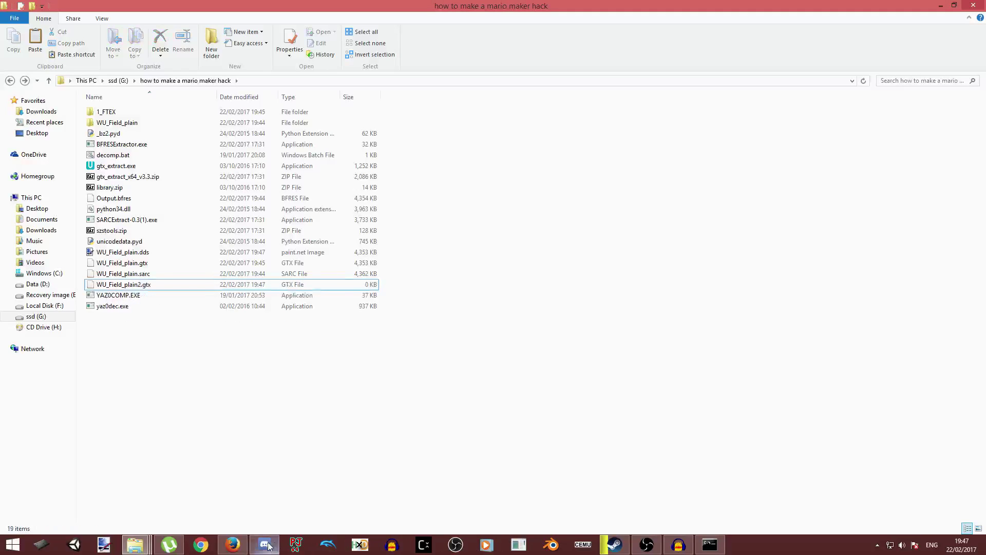
click(710, 544)
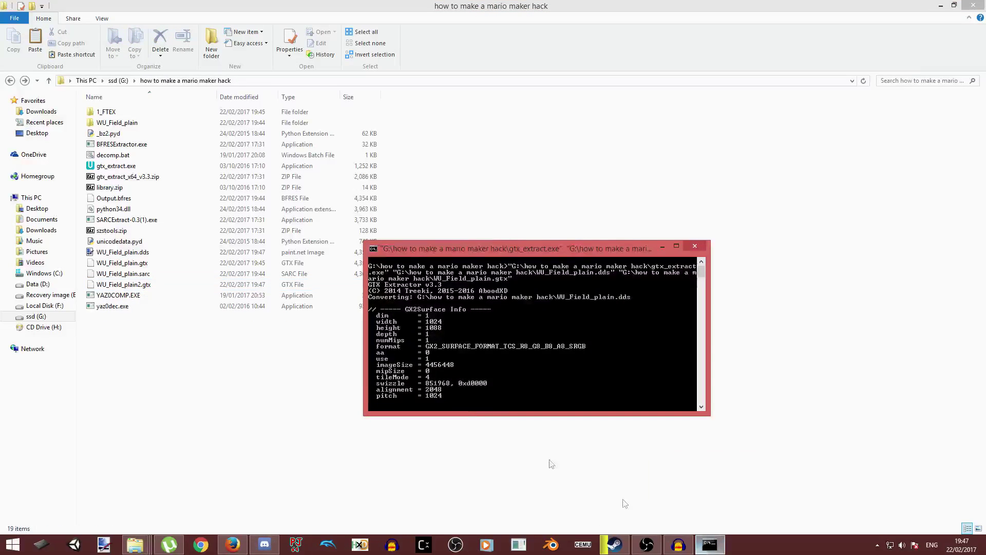
click(696, 248)
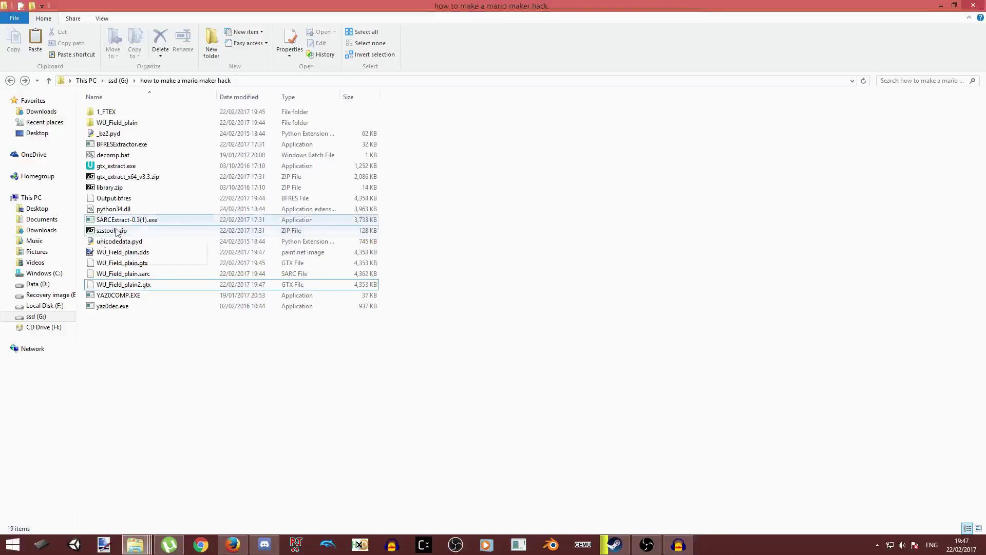
double_click(118, 285)
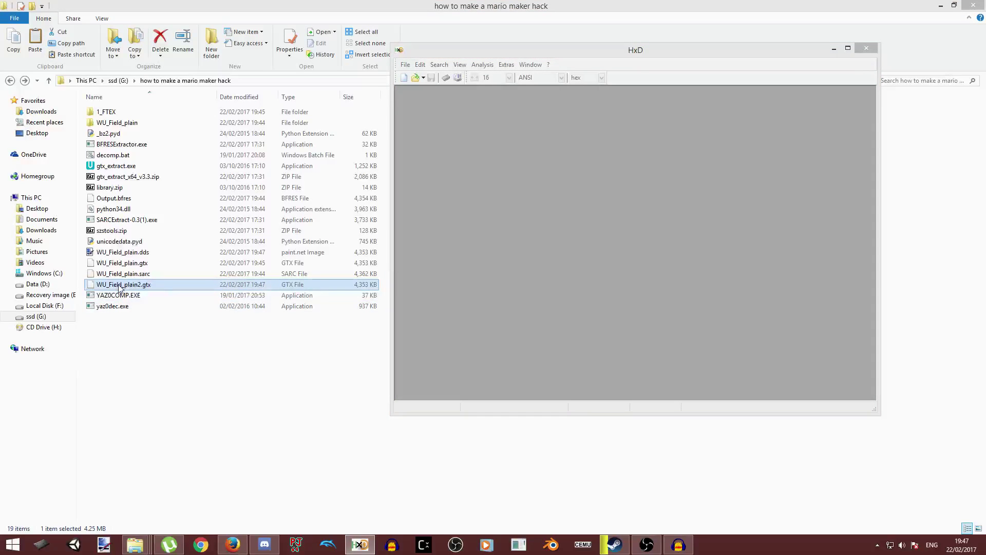
Step: Drag WU_Field_plain2.gtx into HxD so it opens as a tab beside WU_Field_plain.sarc
click(129, 263)
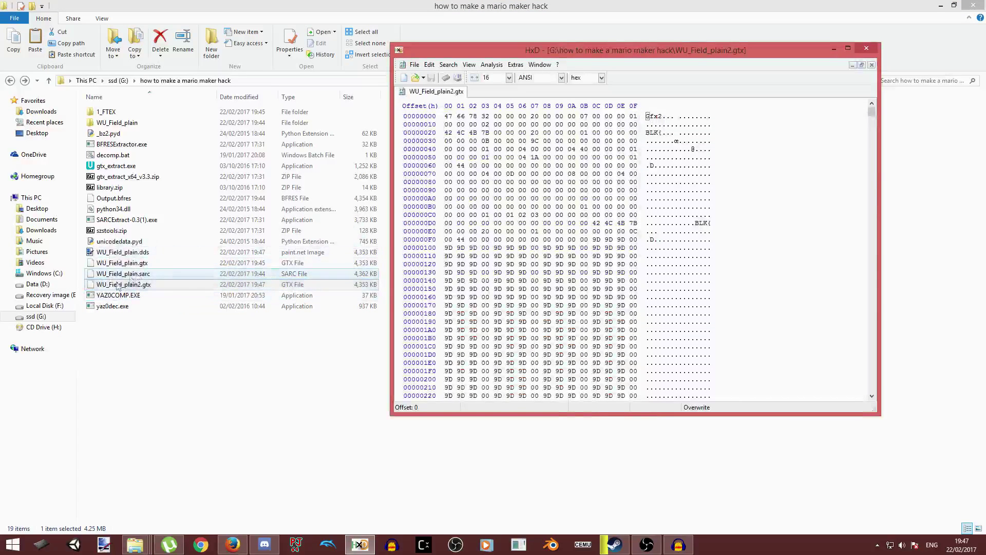
click(131, 285)
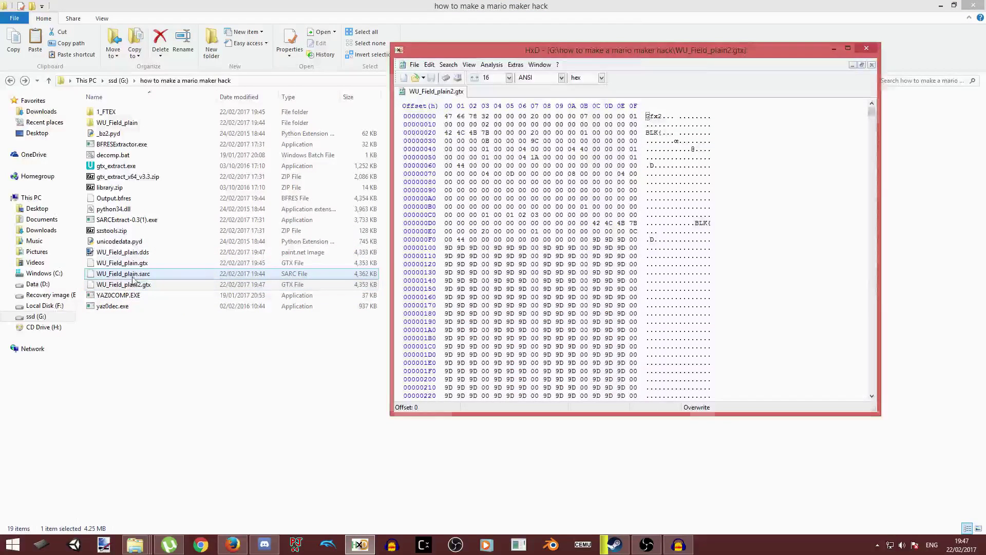
click(131, 284)
click(360, 544)
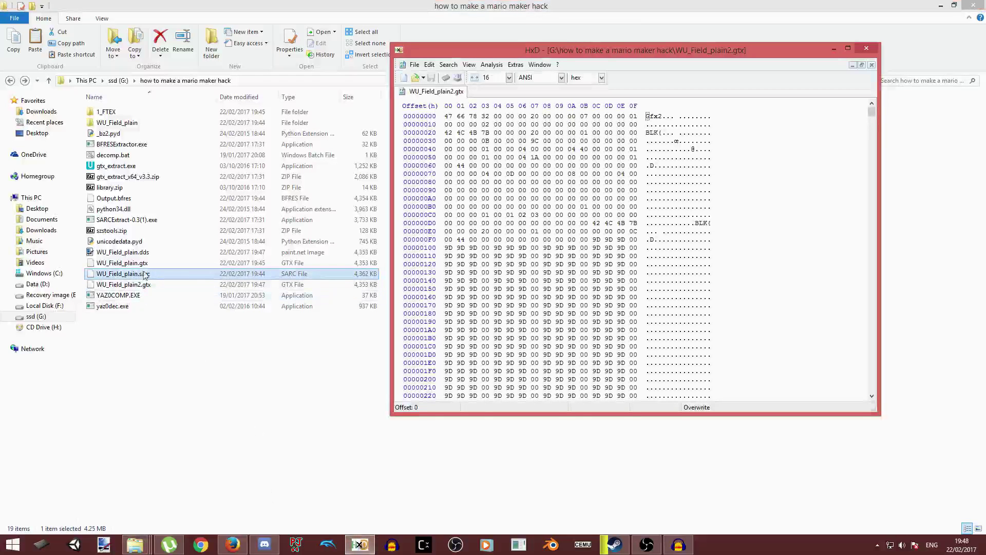
drag(131, 285, 442, 106)
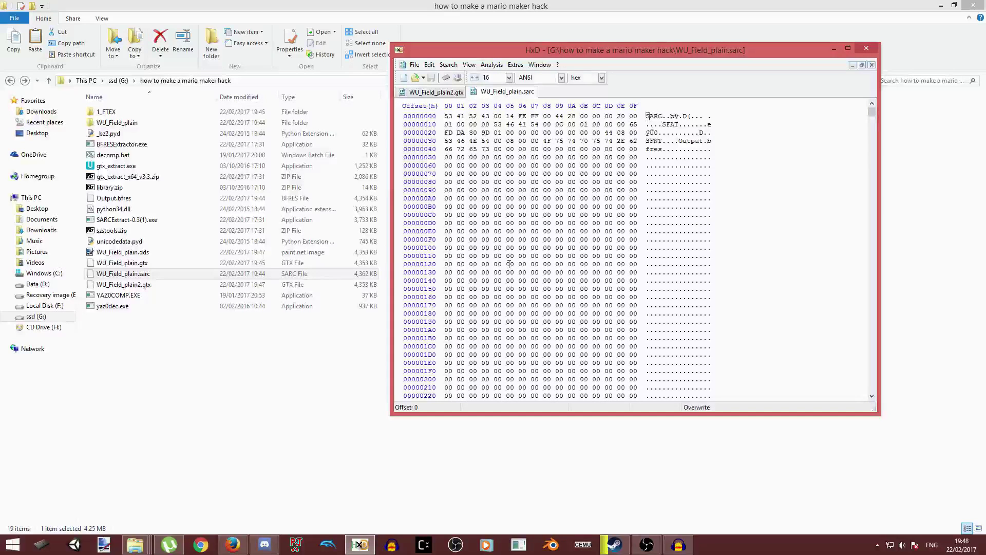
Step: Jump to offset 2800 in WU_Field_plain.sarc, then return to the WU_Field_plain2.gtx tab
key(ctrl+g)
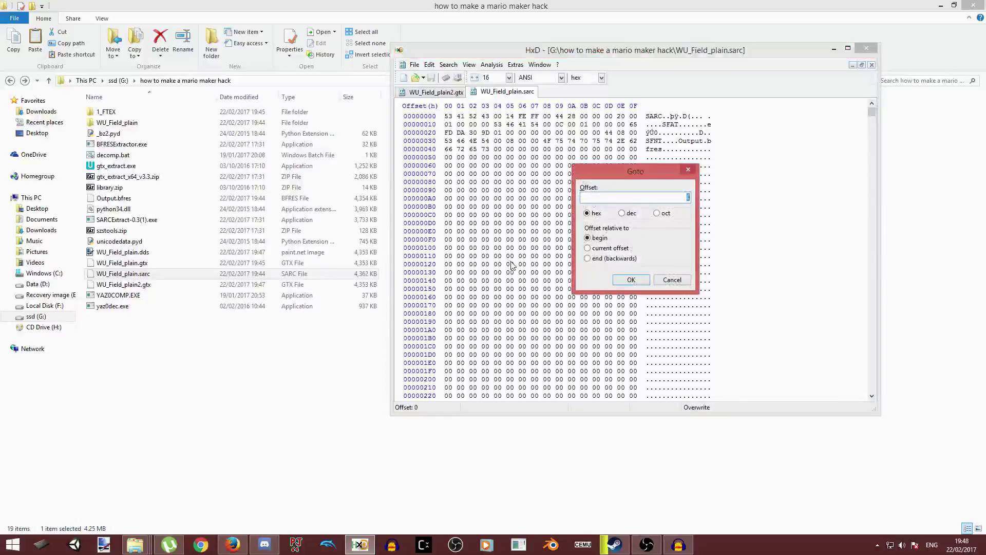
text(2800)
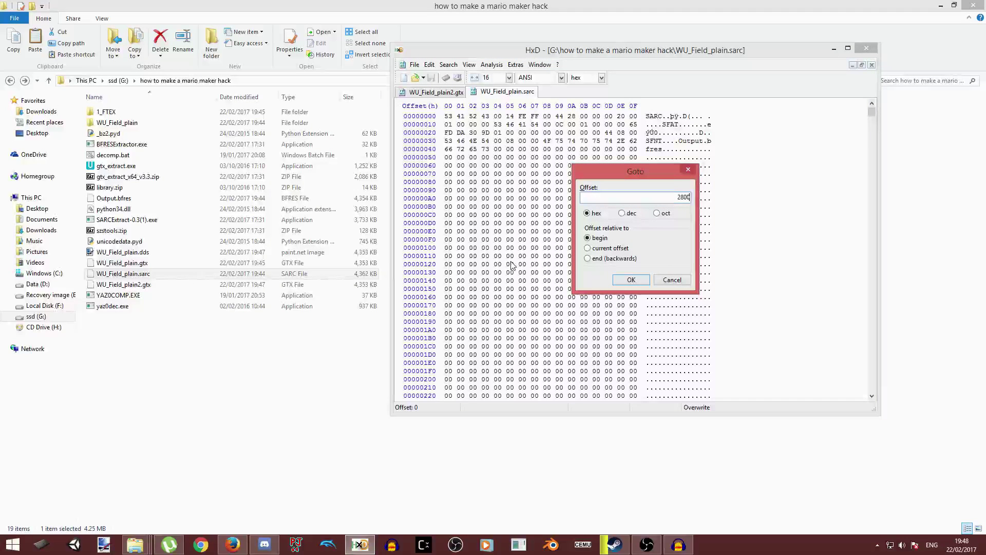
key(Return)
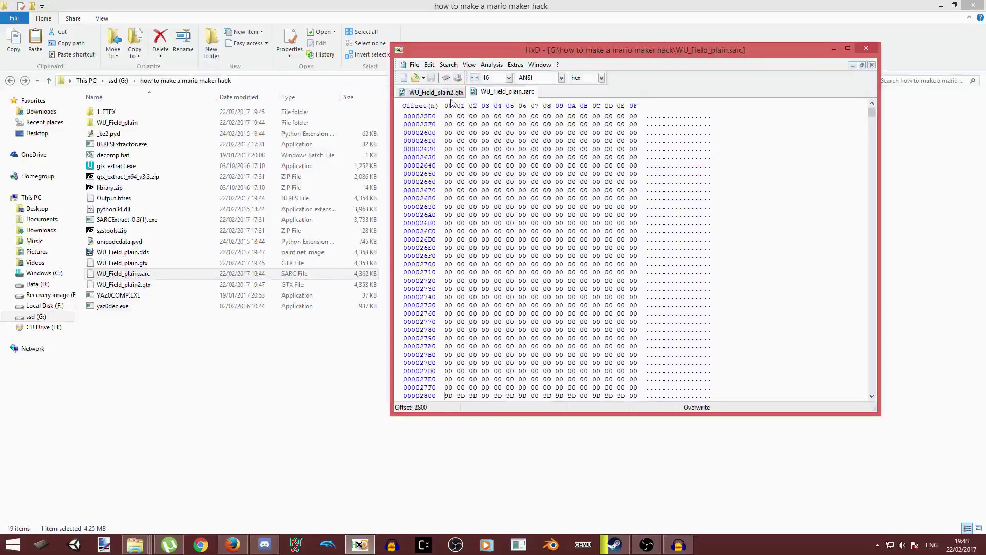
click(436, 92)
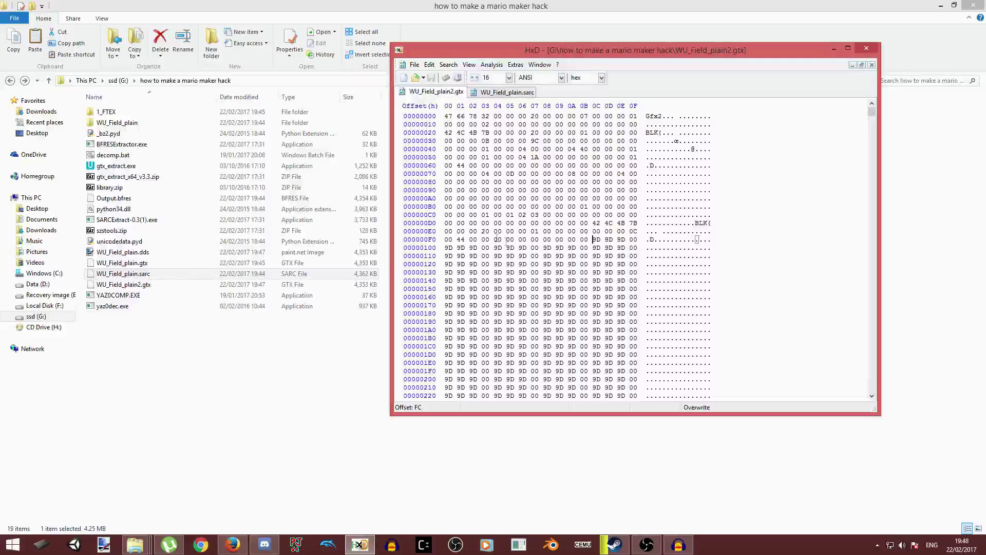
Step: Mark a block of length 440000 from offset FC (FC–4400FB) in WU_Field_plain2.gtx
key(ctrl+e)
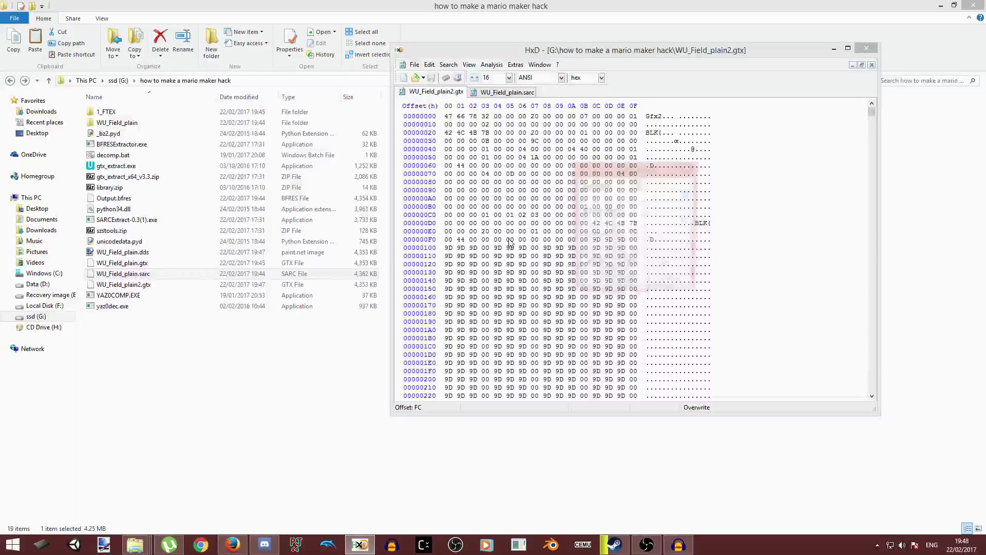
click(584, 235)
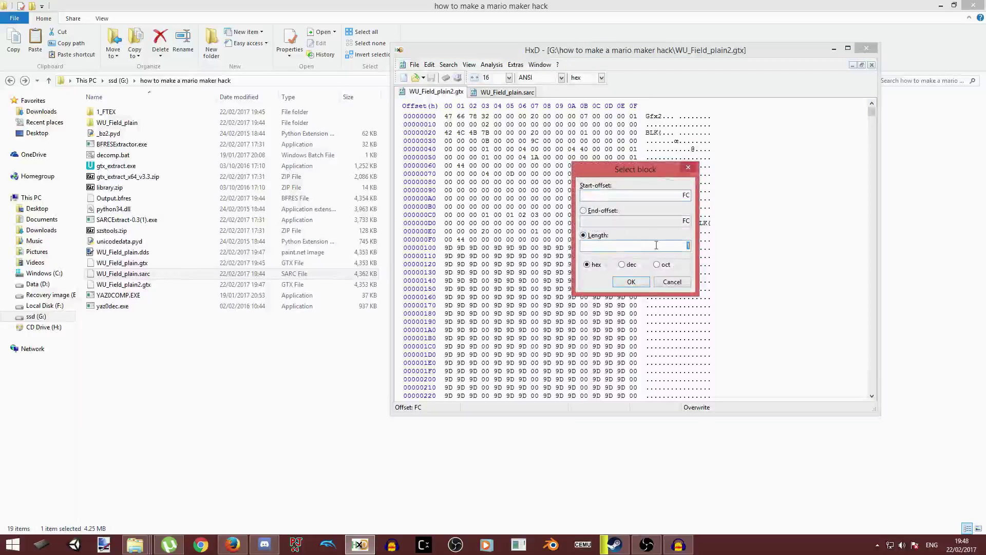
key(BackSpace)
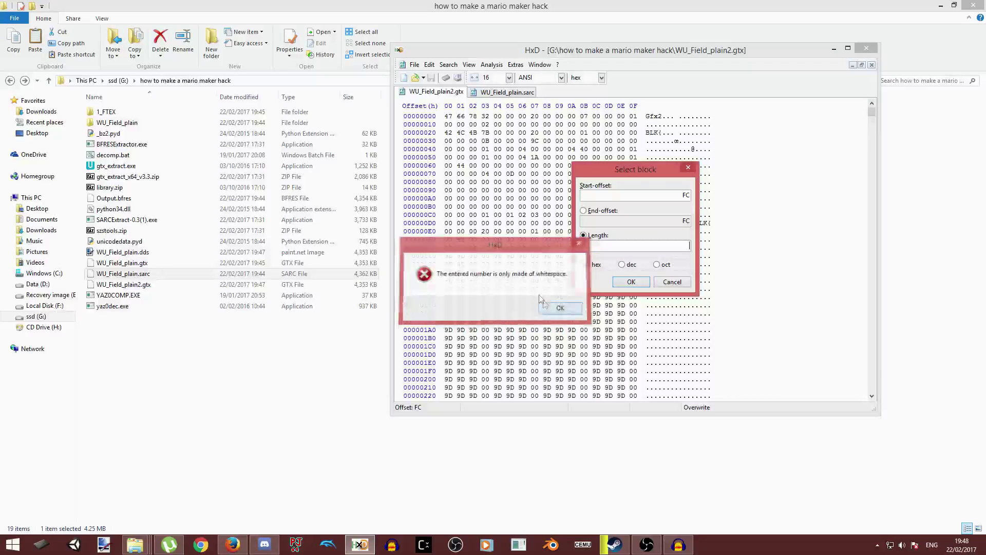
key(Return)
drag(627, 172, 672, 172)
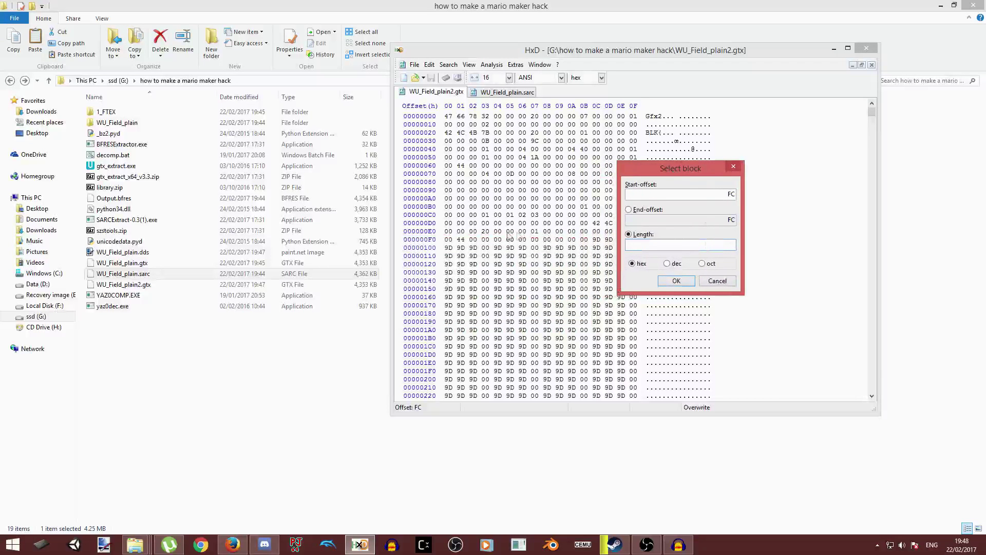
drag(673, 168, 720, 261)
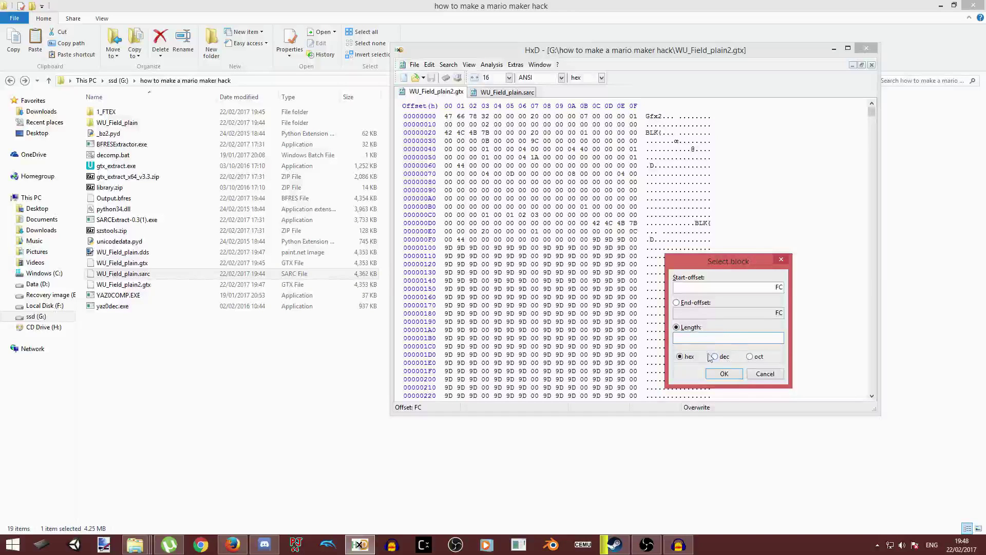
text(4)
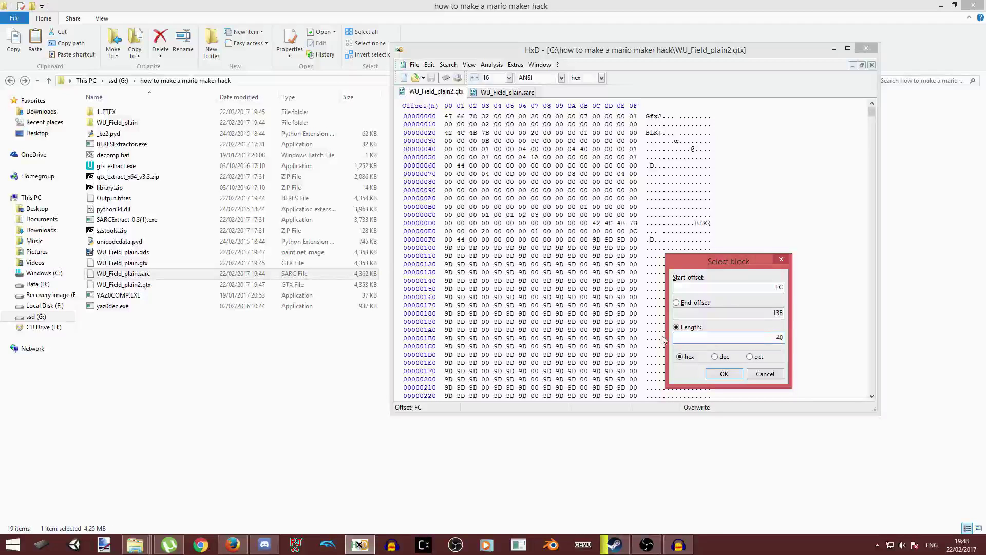
key(BackSpace)
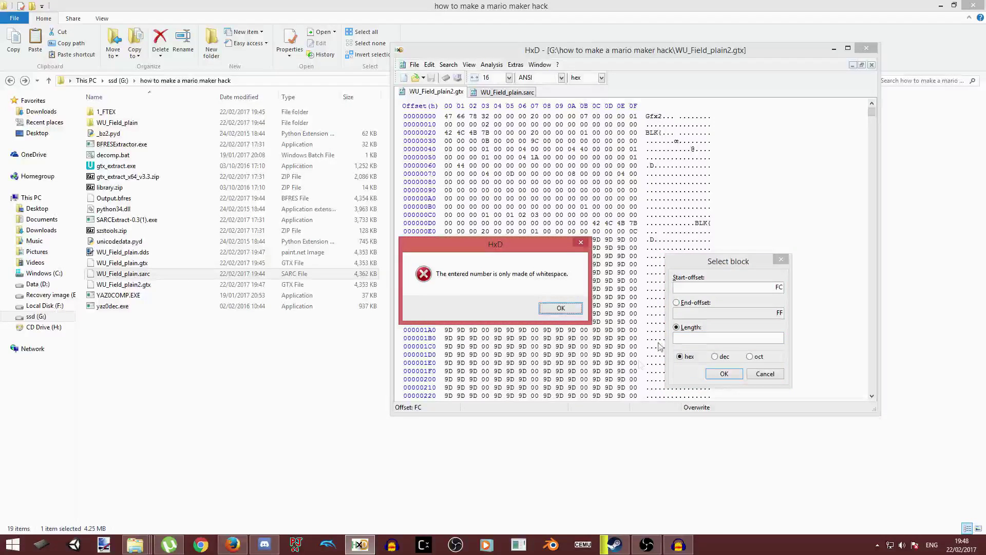
click(560, 309)
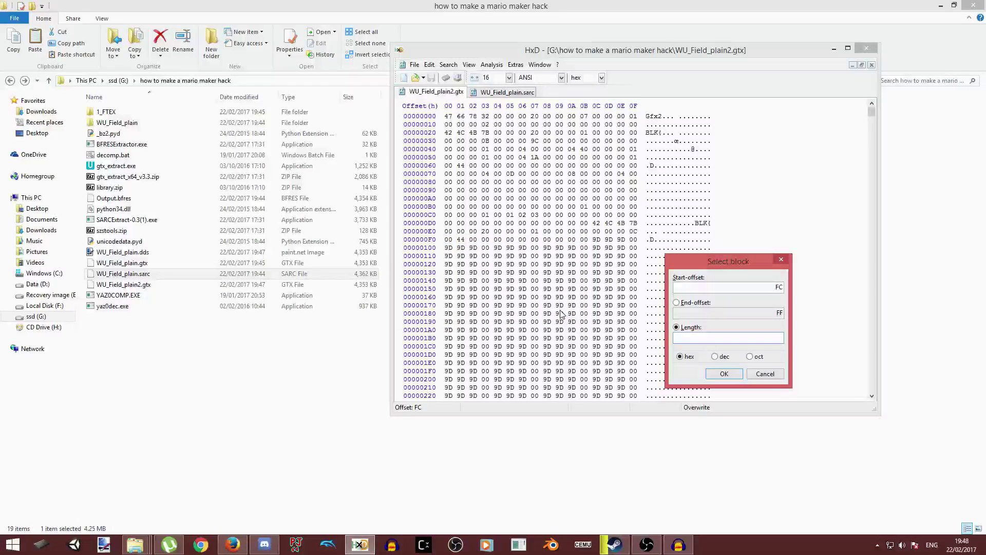
text(440000)
key(Return)
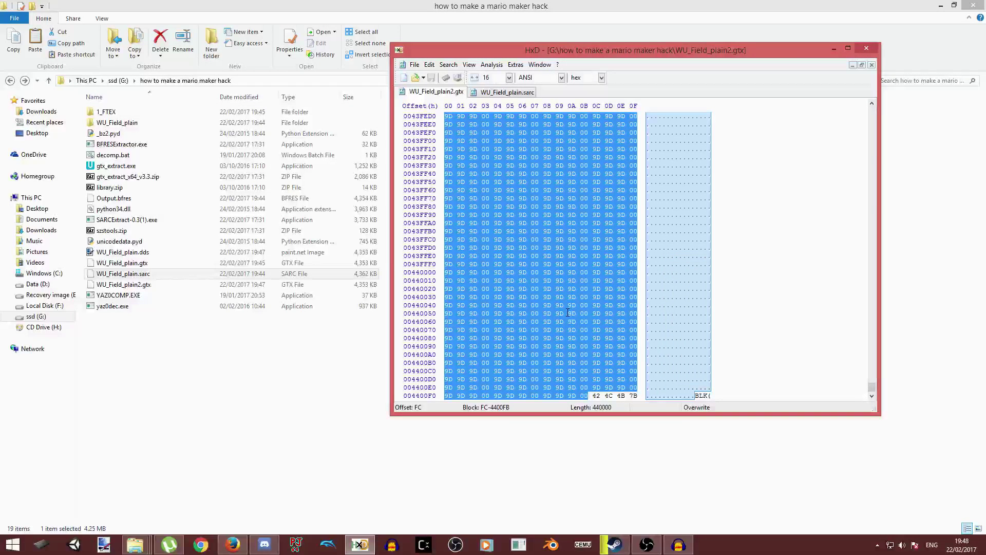
Step: In WU_Field_plain.sarc, select the block from offset 2800 to 4427FF
click(503, 93)
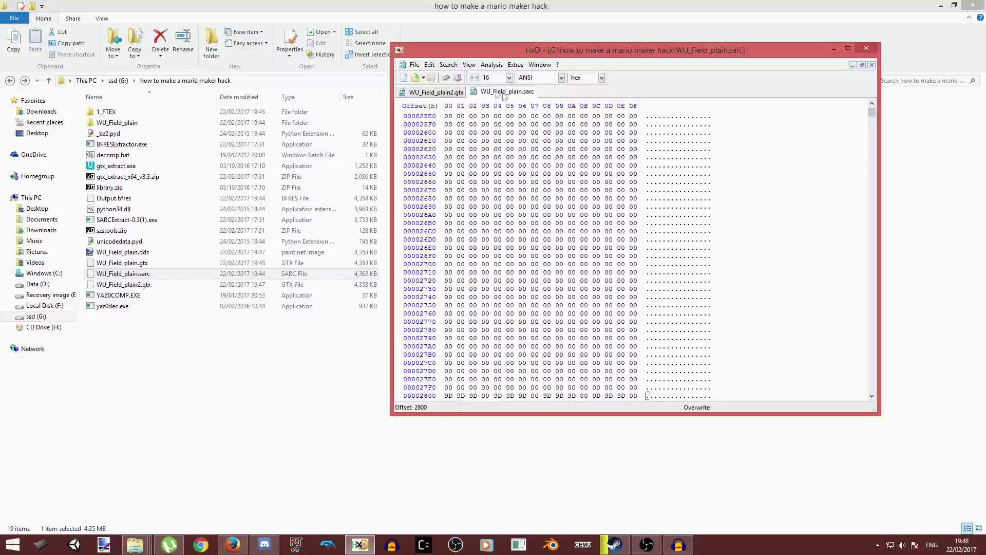
click(450, 93)
click(490, 94)
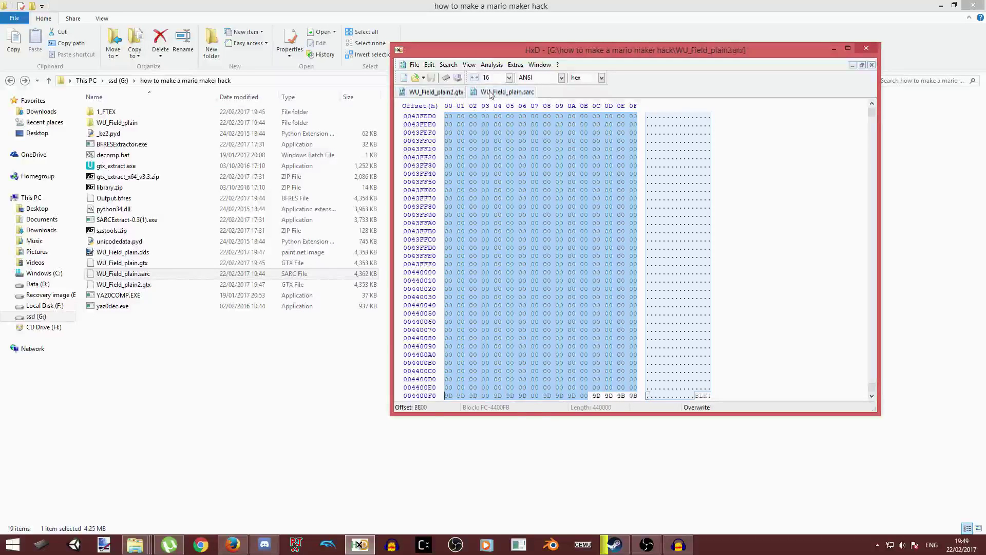
key(ctrl+e)
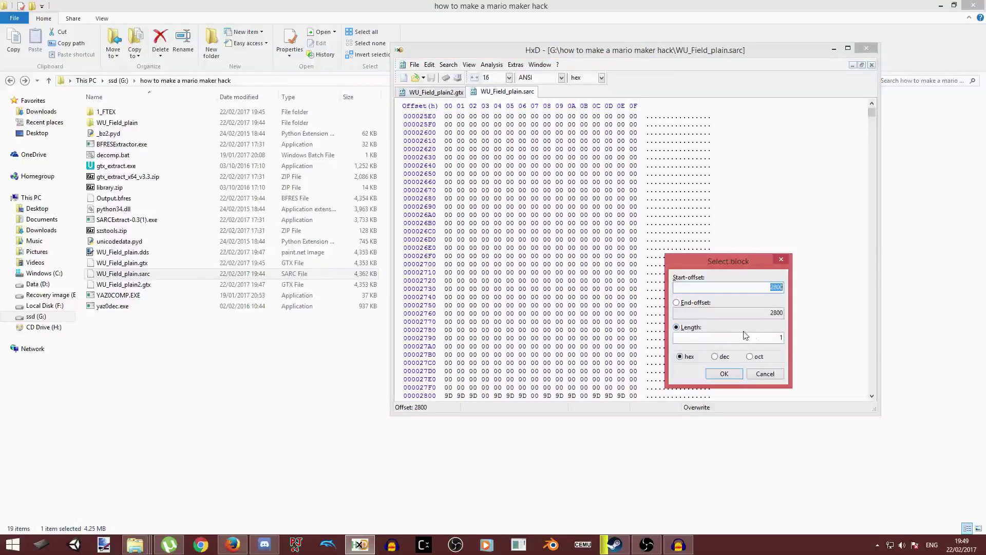
key(Tab)
key(BackSpace)
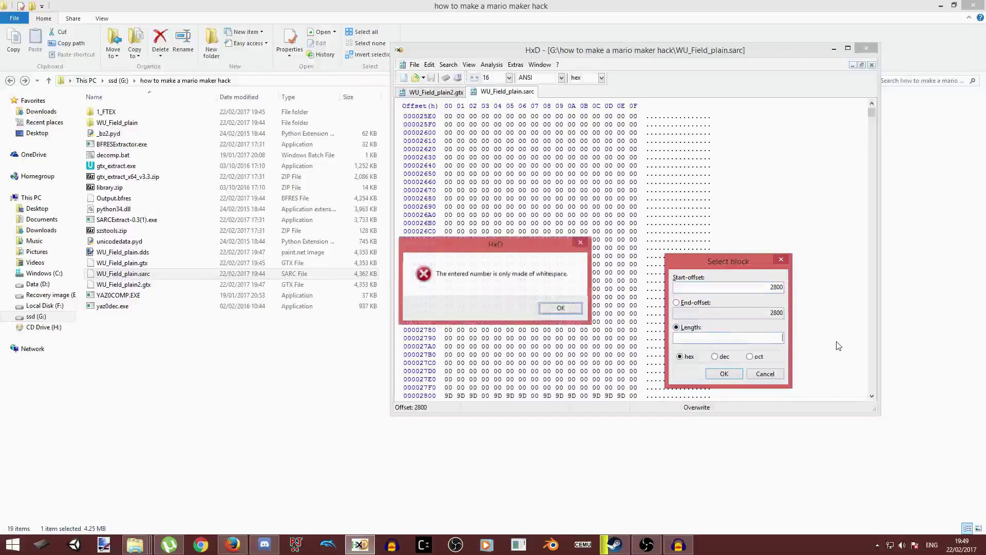
key(Return)
text(440000)
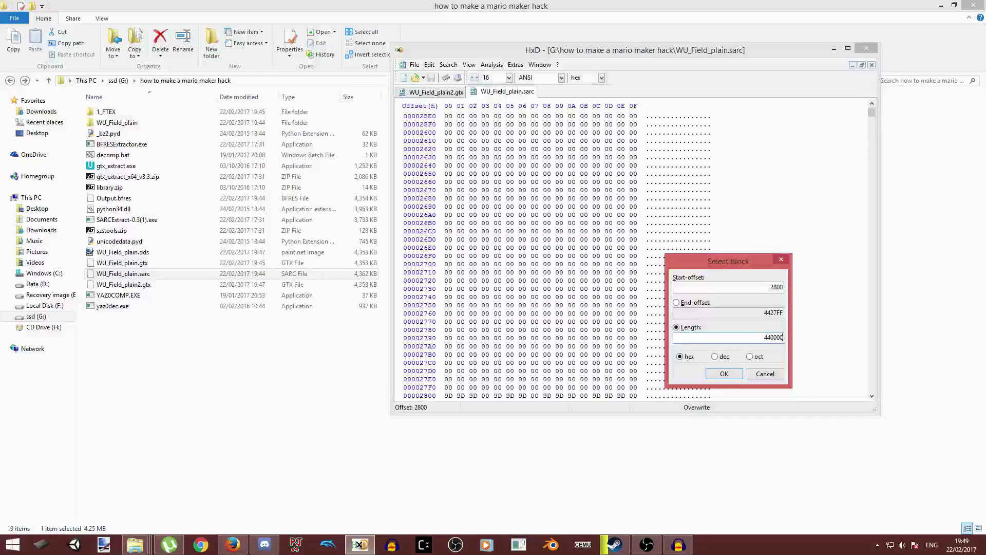
key(Return)
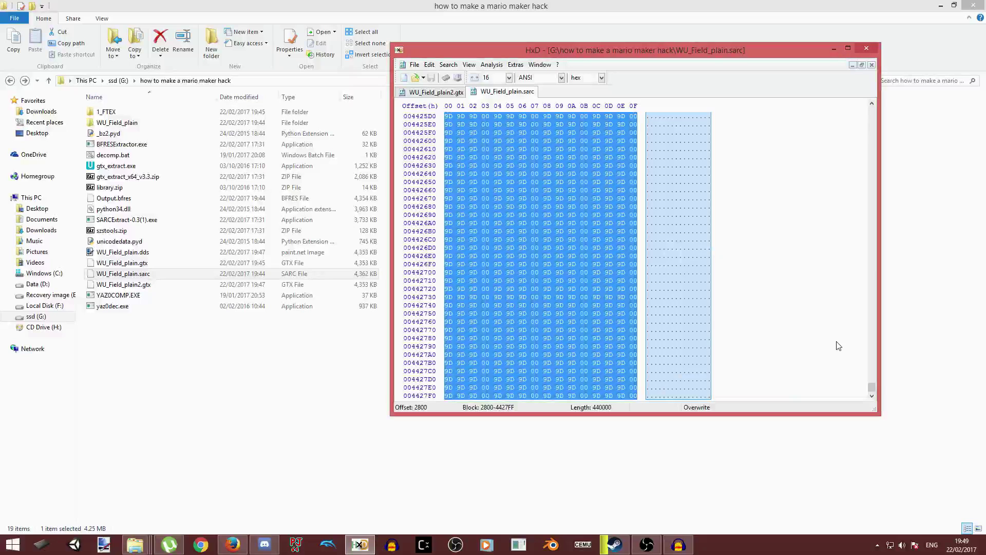
Step: Paste-write the gtx texture bytes over that block, save the sarc file, and exit HxD
key(ctrl+b)
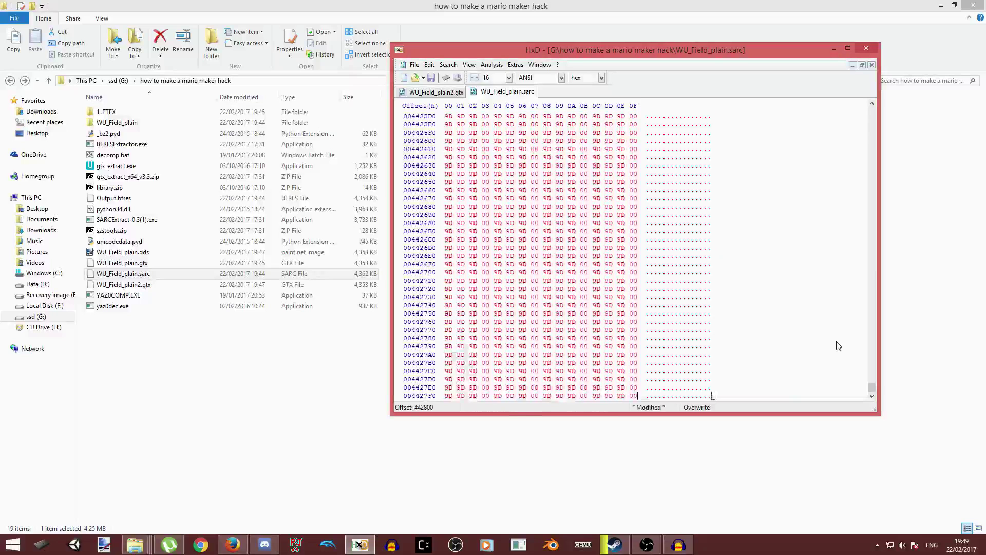
click(421, 66)
click(426, 108)
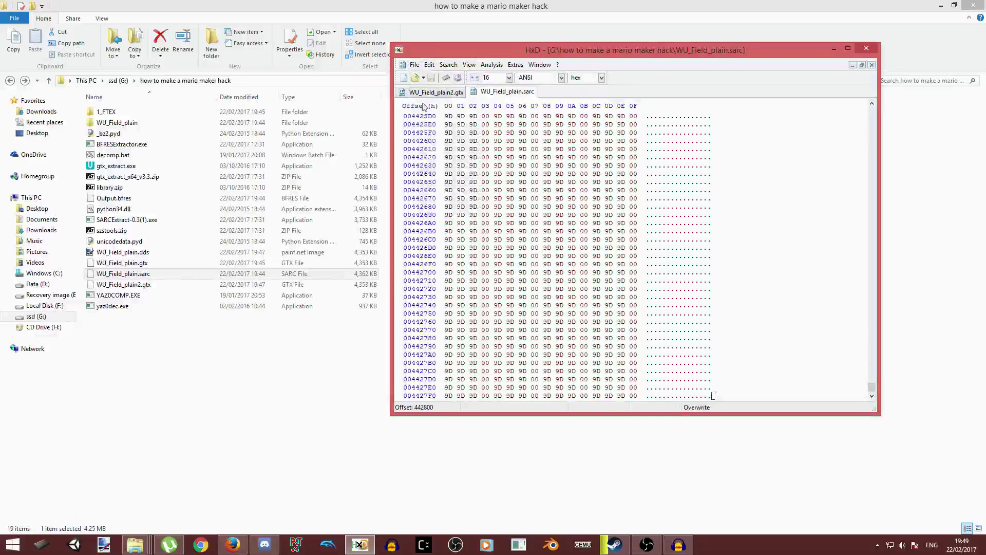
click(415, 64)
click(867, 48)
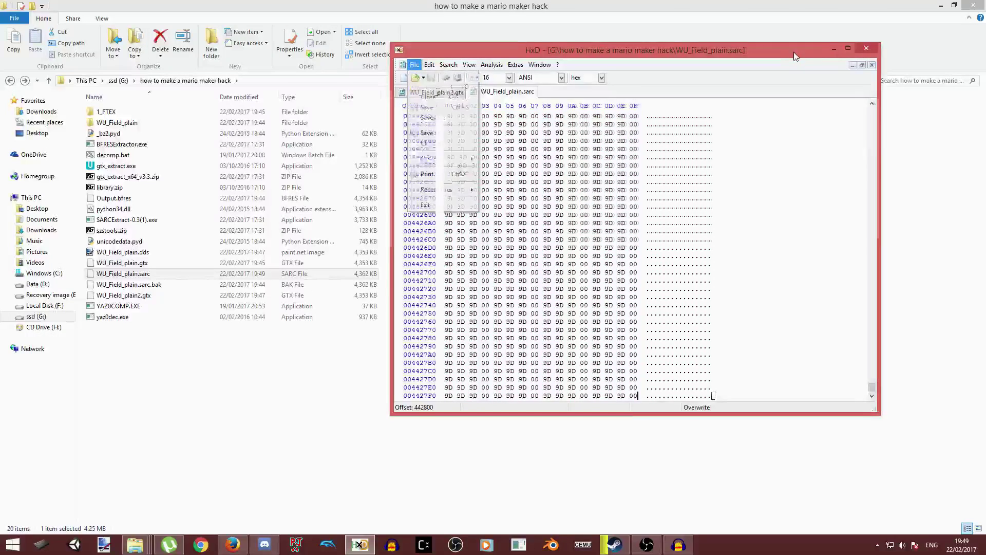
click(866, 48)
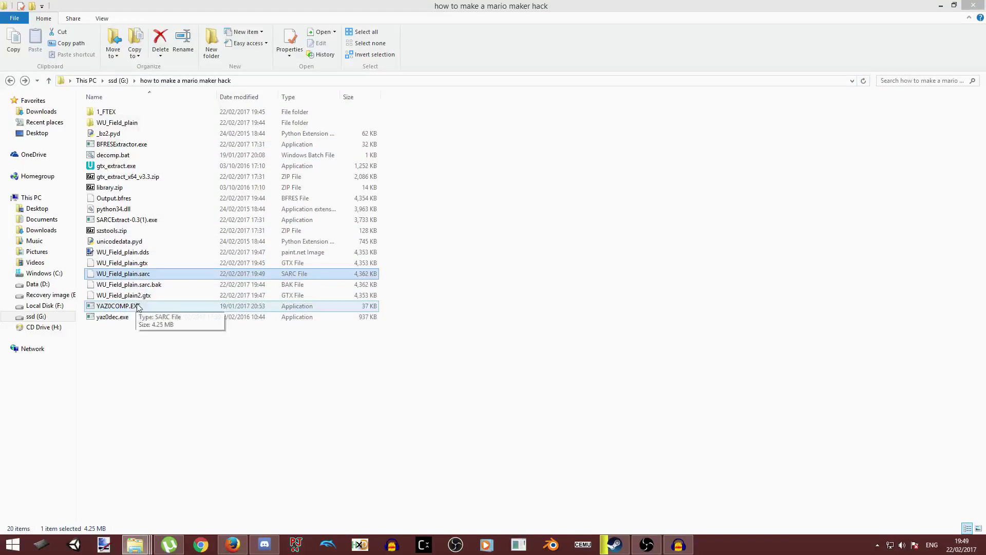
Step: Rename WU_Field_plain.sarc to 'unp' with no extension and run YAZ0COMP.EXE to create !out
right_click(139, 279)
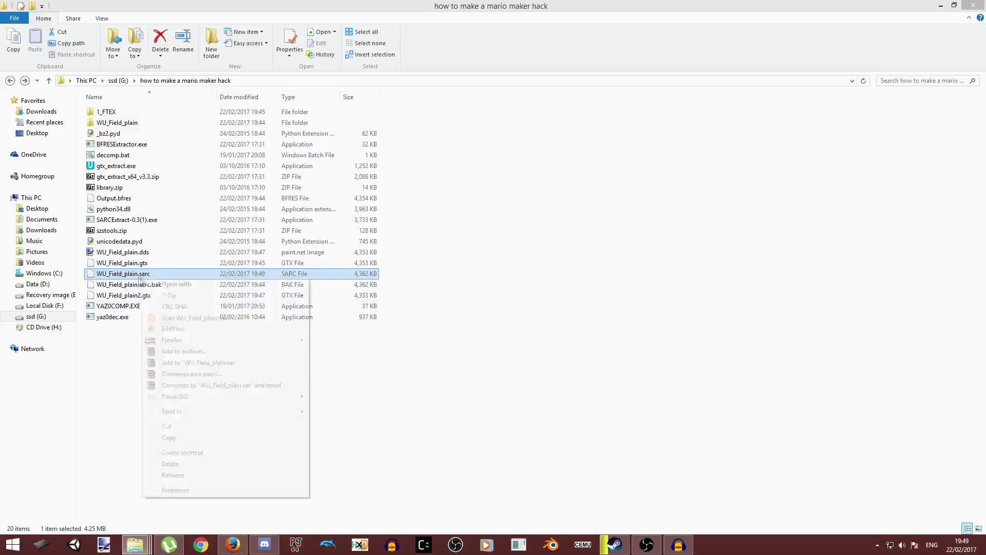
click(174, 475)
key(End)
key(ctrl+a)
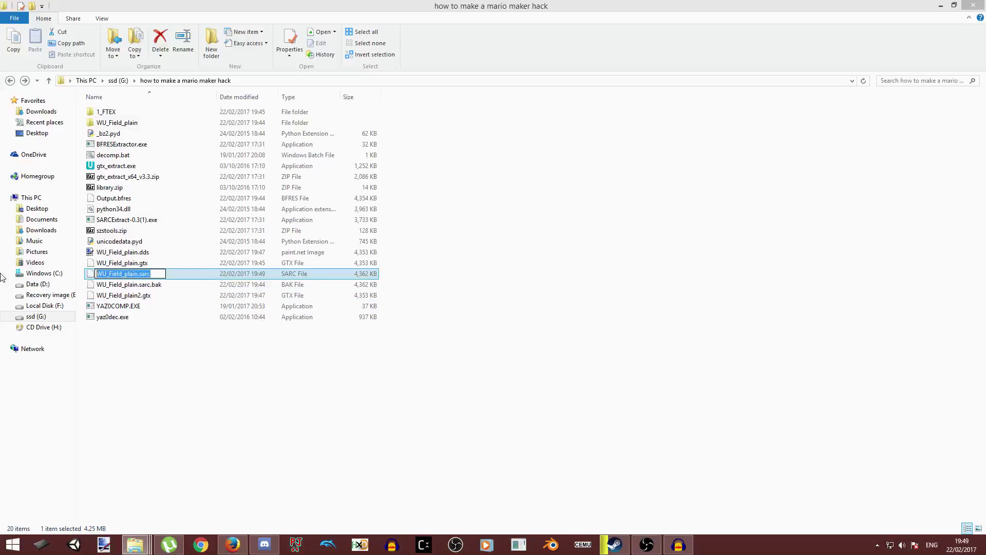
key(BackSpace)
text(unp)
key(Return)
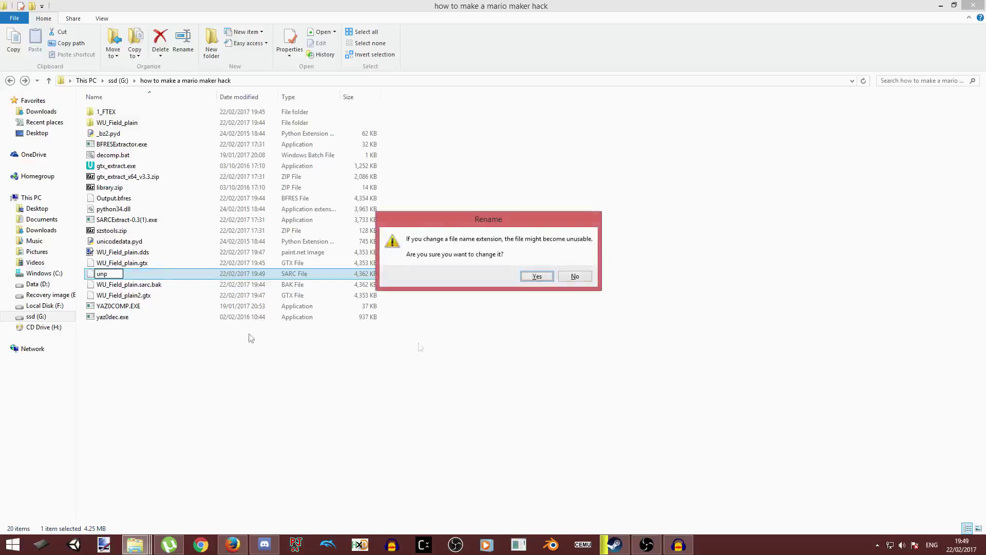
click(537, 278)
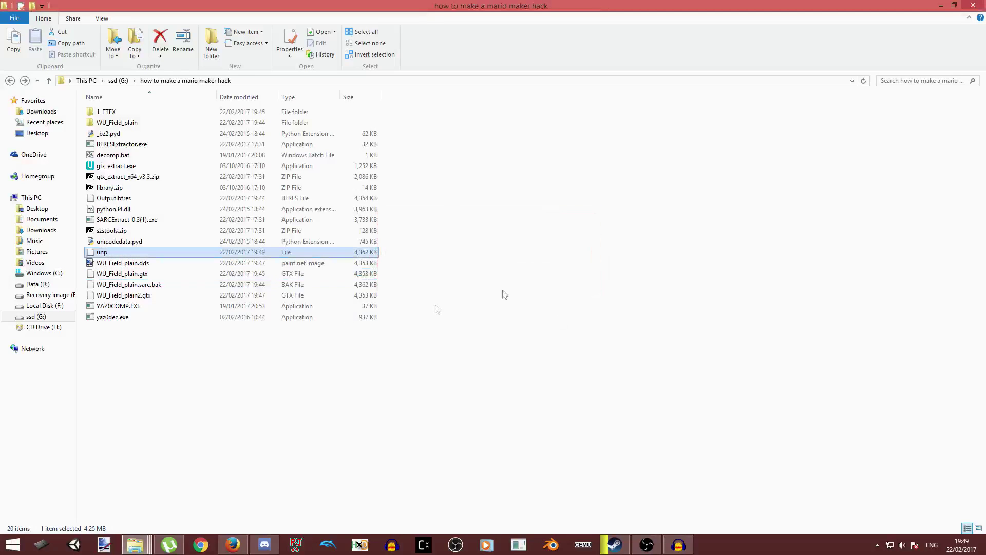
double_click(118, 306)
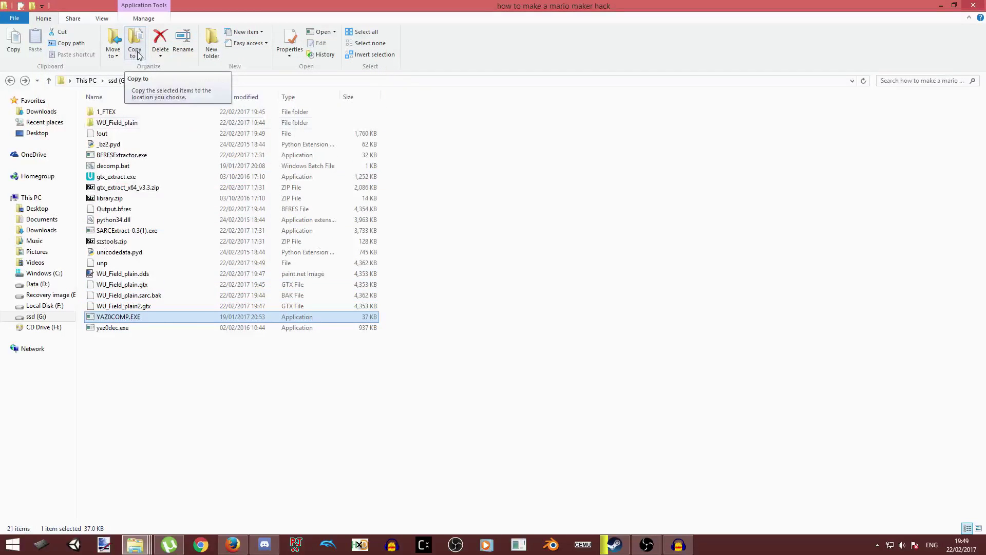
Step: Rename the !out file to WU_Field_plain.szs
click(109, 133)
right_click(116, 286)
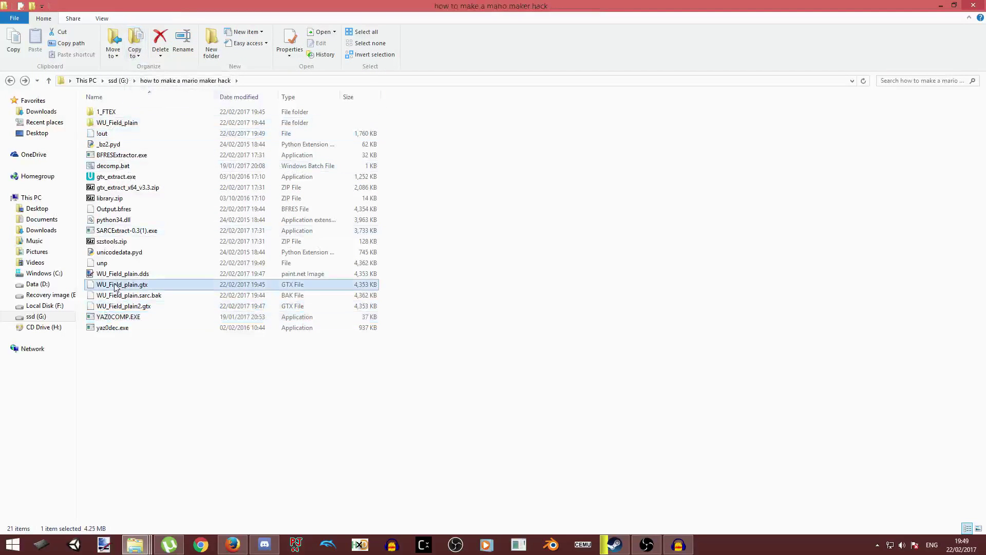
click(145, 481)
key(ctrl+c)
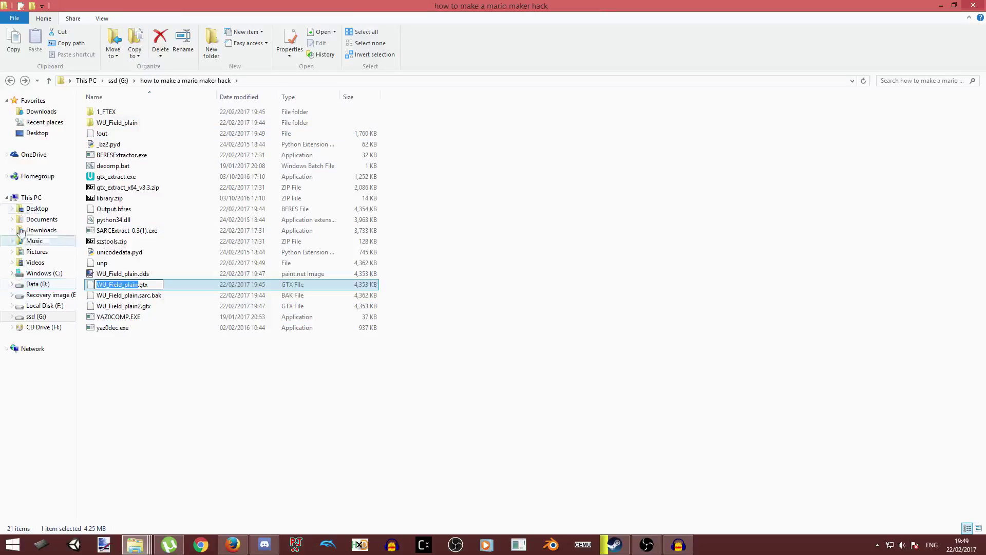
click(112, 134)
right_click(111, 134)
click(144, 333)
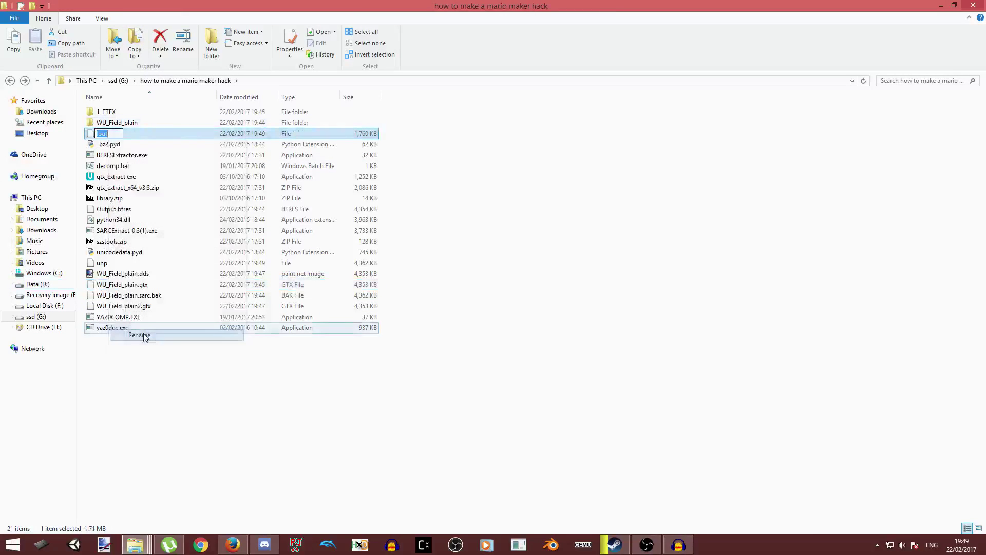
key(ctrl+v)
text(.sz)
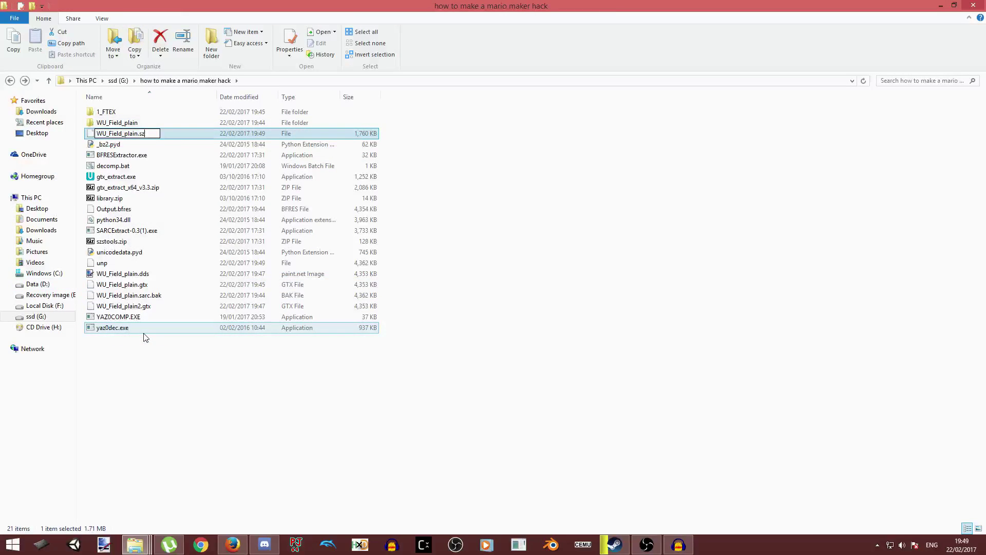
text(s)
key(Return)
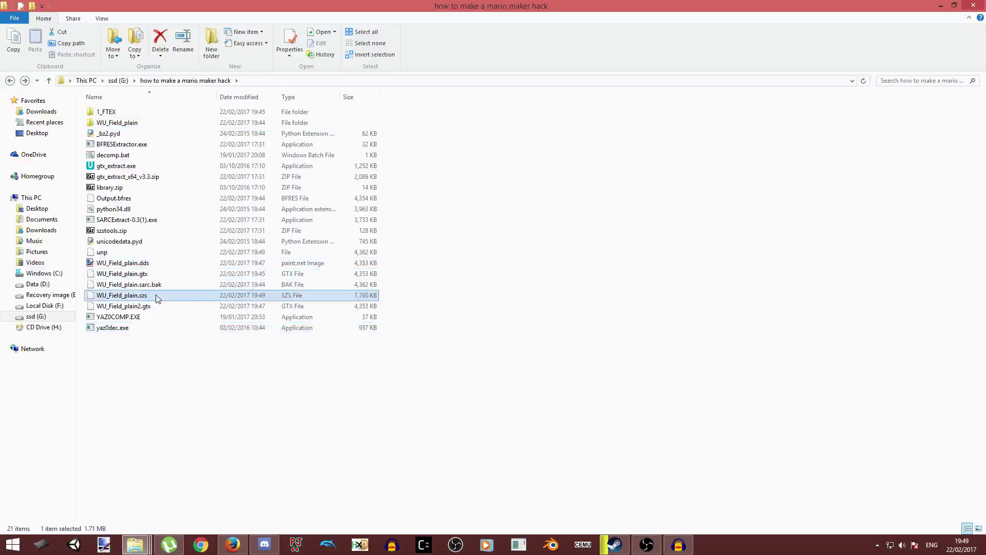
Step: Paste WU_Field_plain.szs into the game's Model folder, replacing the original file
mouse_move(135, 544)
click(379, 483)
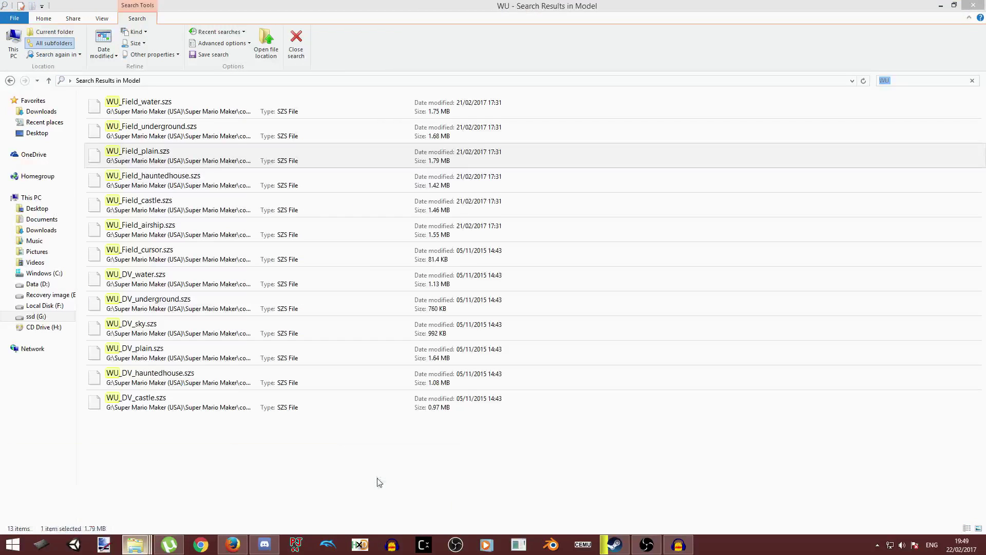
key(BackSpace)
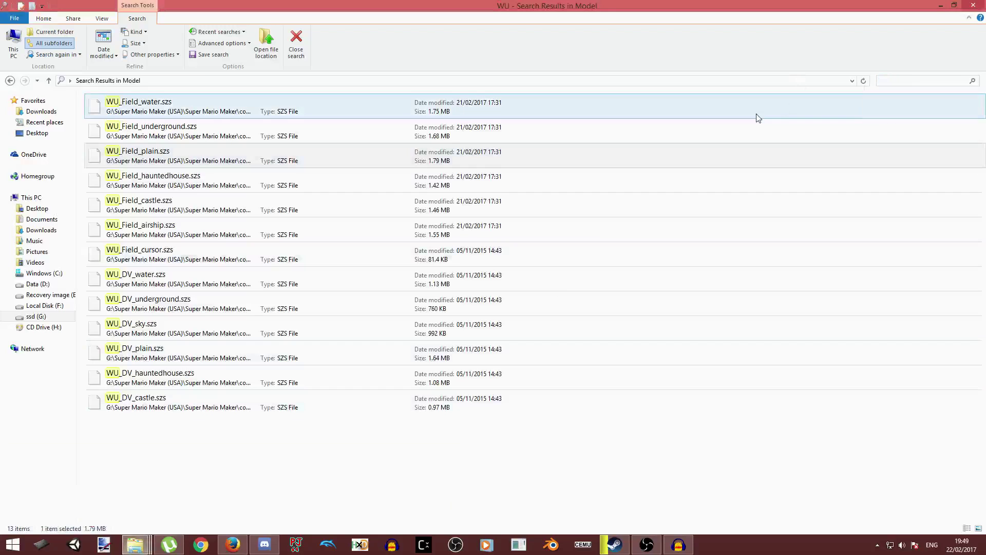
click(492, 391)
key(ctrl+v)
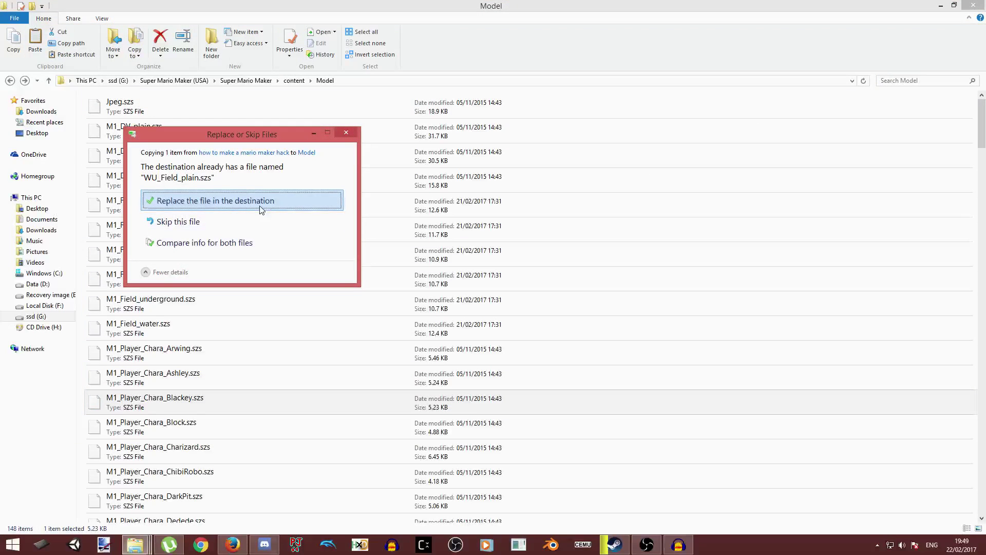
click(260, 203)
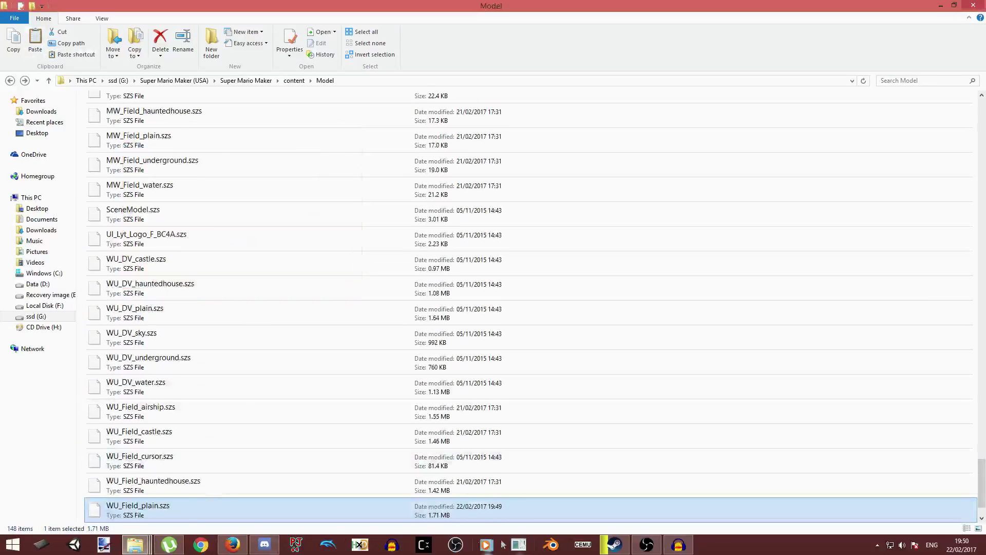
Step: Load Block.rpx from the code folder via Cemu's File > Load to start Super Mario Maker
click(583, 544)
click(38, 47)
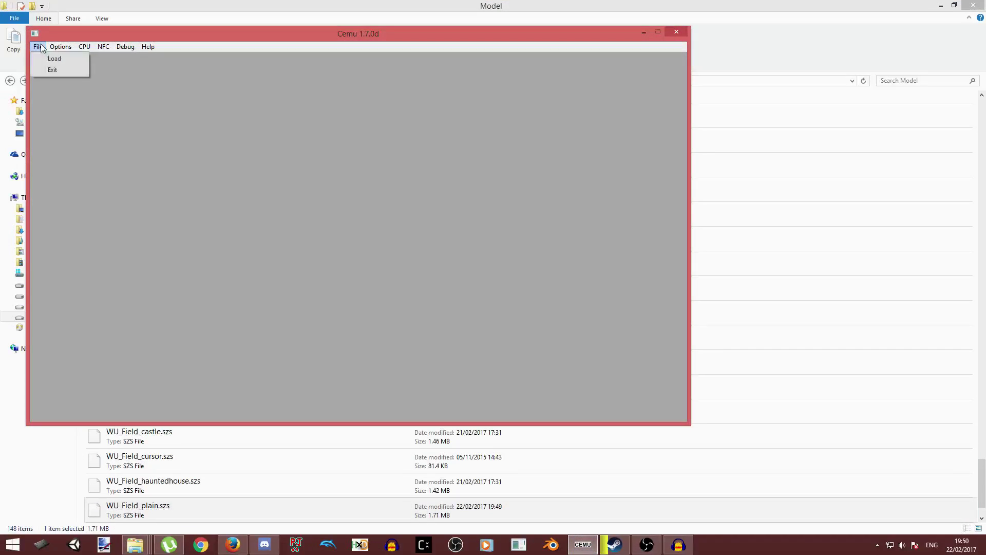
click(55, 58)
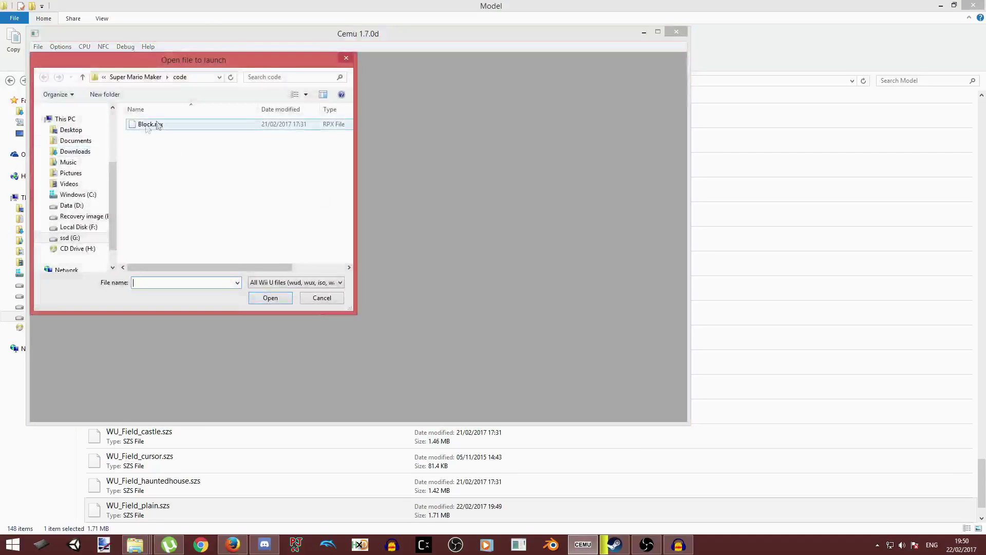
double_click(172, 126)
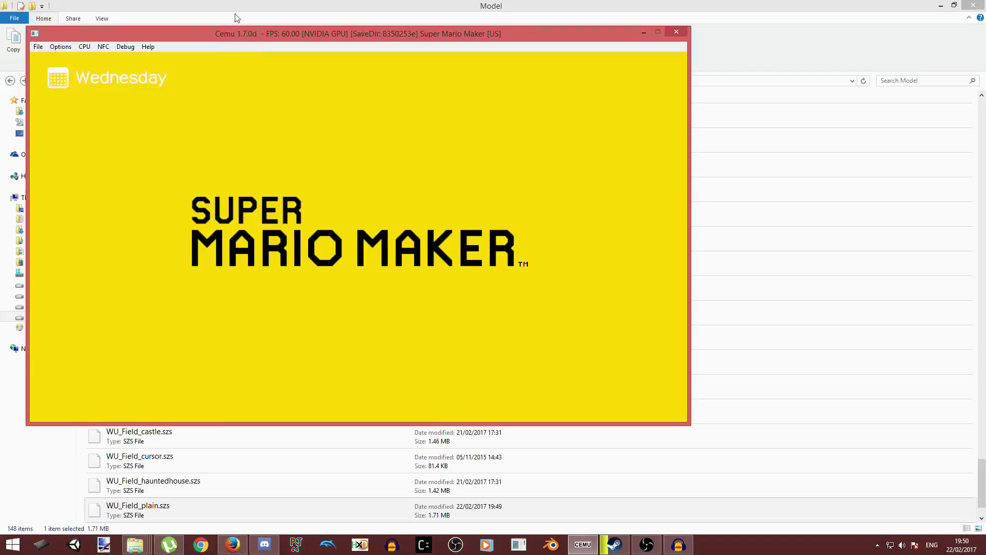
Step: Move the Cemu window right and lower while the game loads into a course
drag(211, 34, 308, 57)
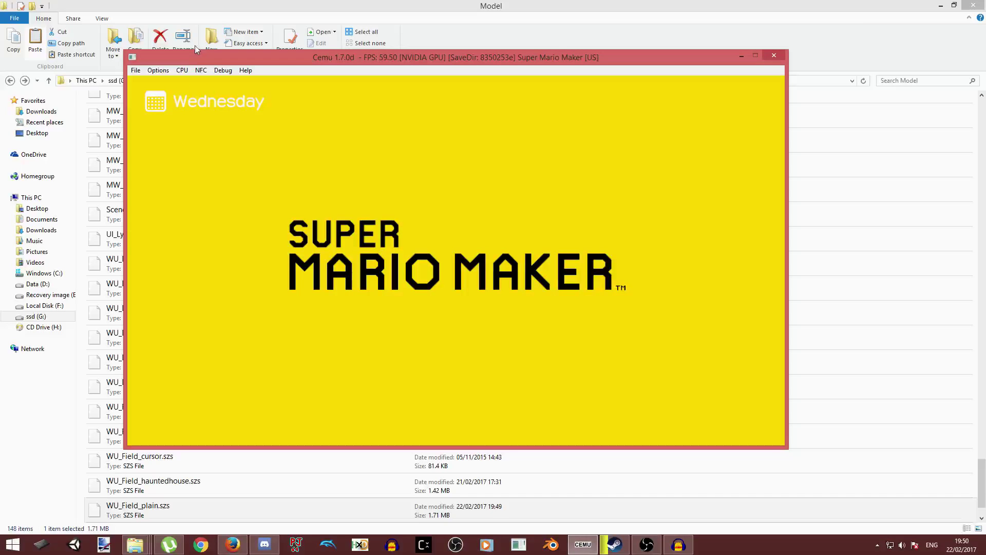
drag(198, 59, 199, 95)
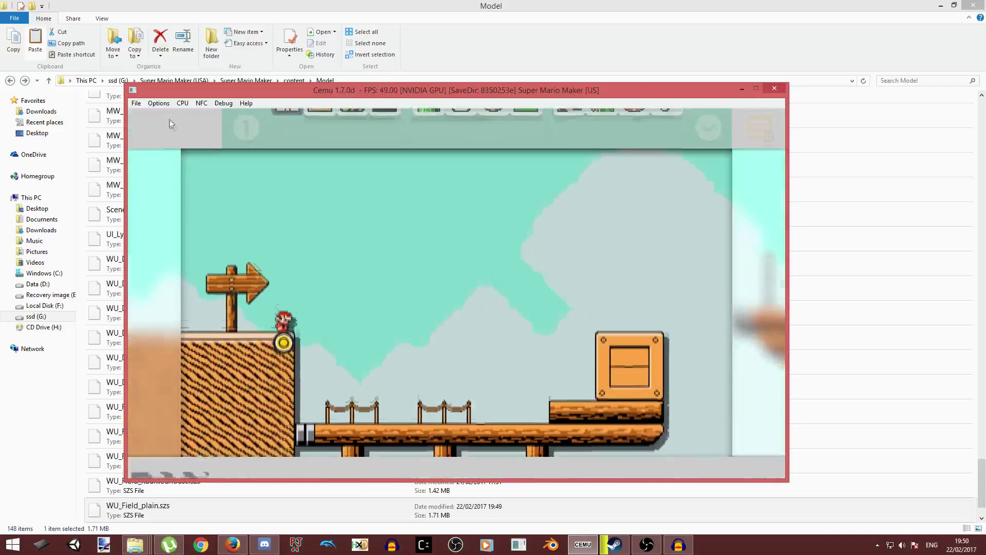
Step: Set the course style to New Super Mario Bros. U and the theme to Ground
click(171, 125)
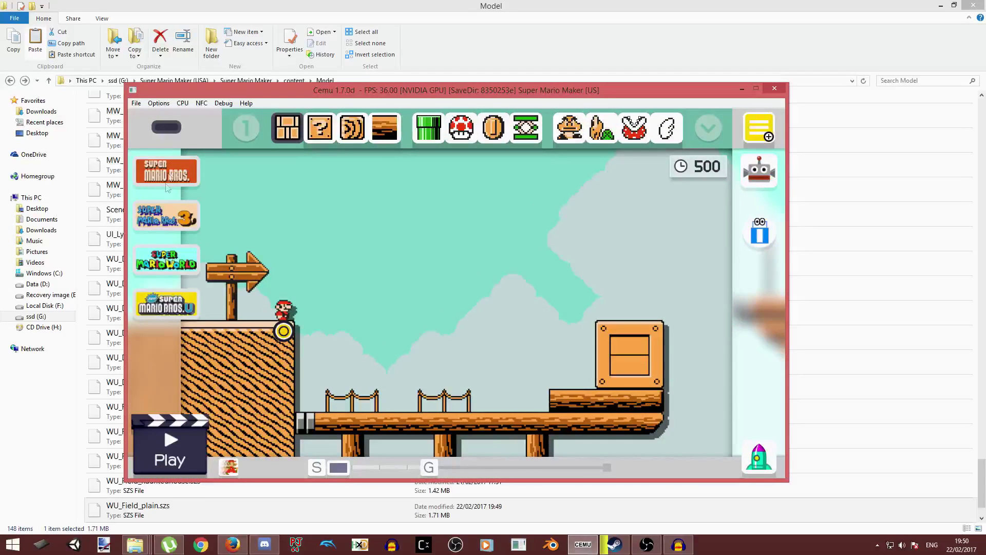
click(158, 218)
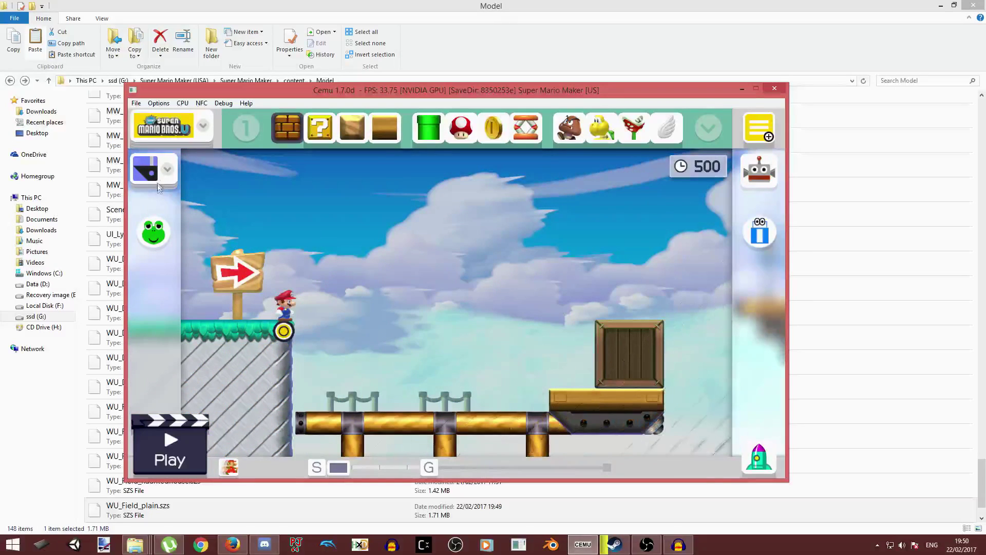
click(157, 172)
click(149, 169)
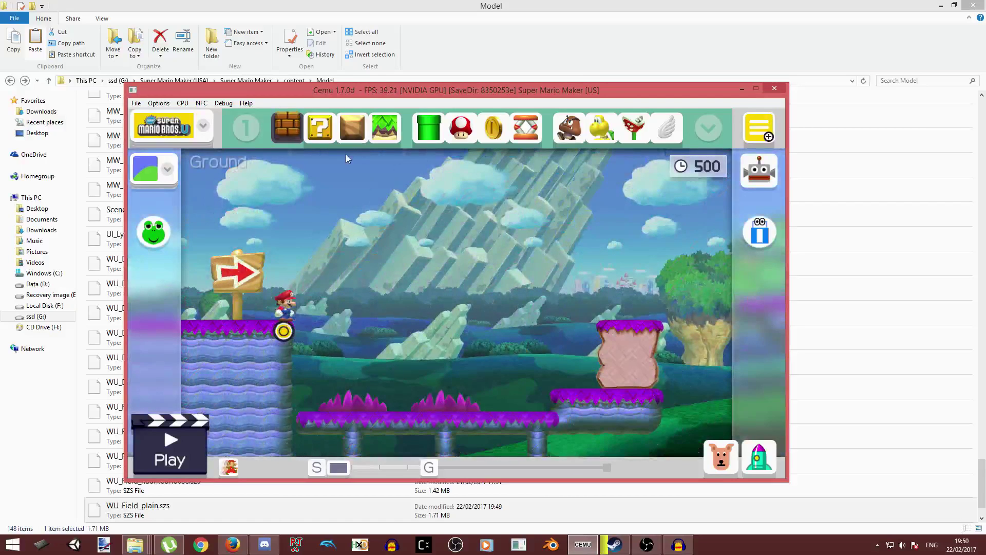
Step: Scroll the course right and browse the item palette, picking the beanstalk and a row-2 item
key(Right)
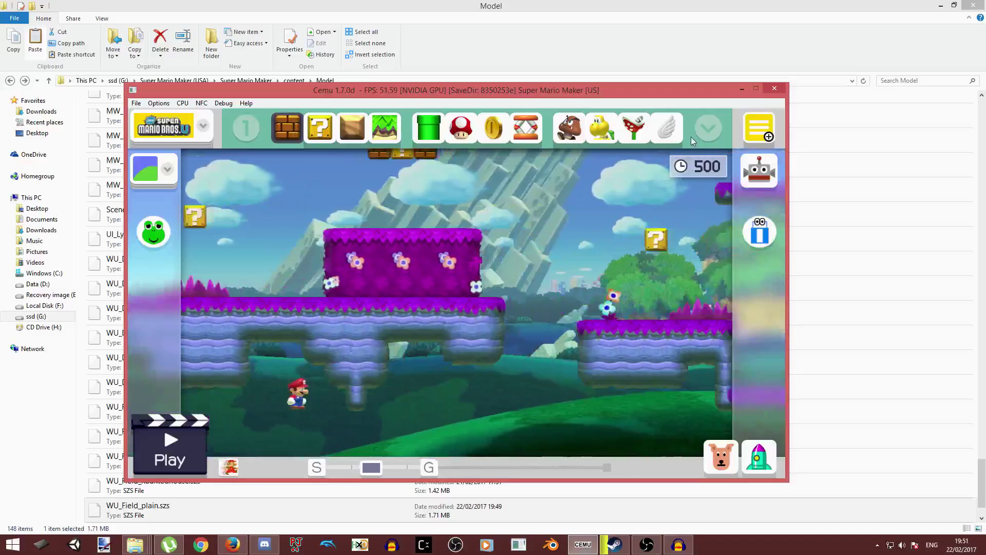
click(705, 131)
click(614, 321)
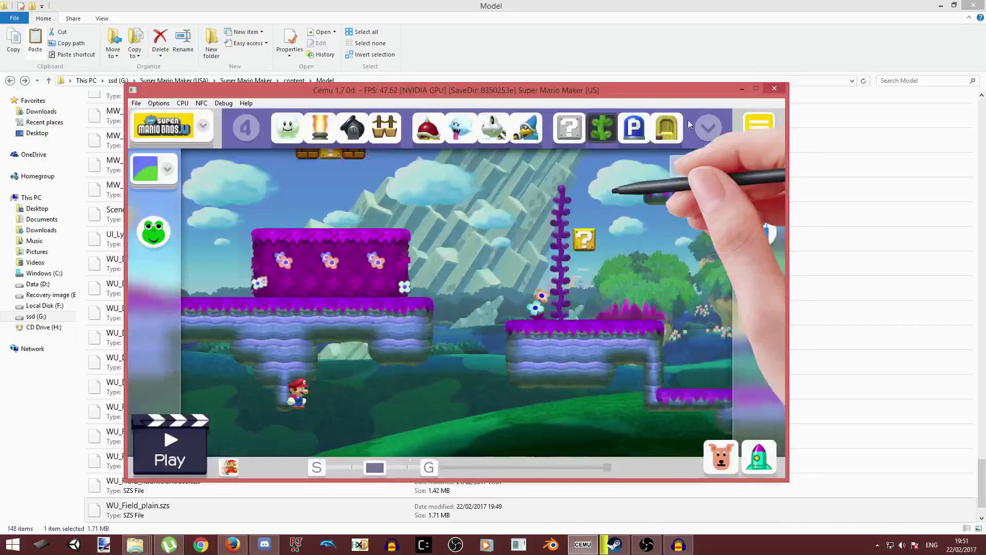
click(705, 127)
click(675, 230)
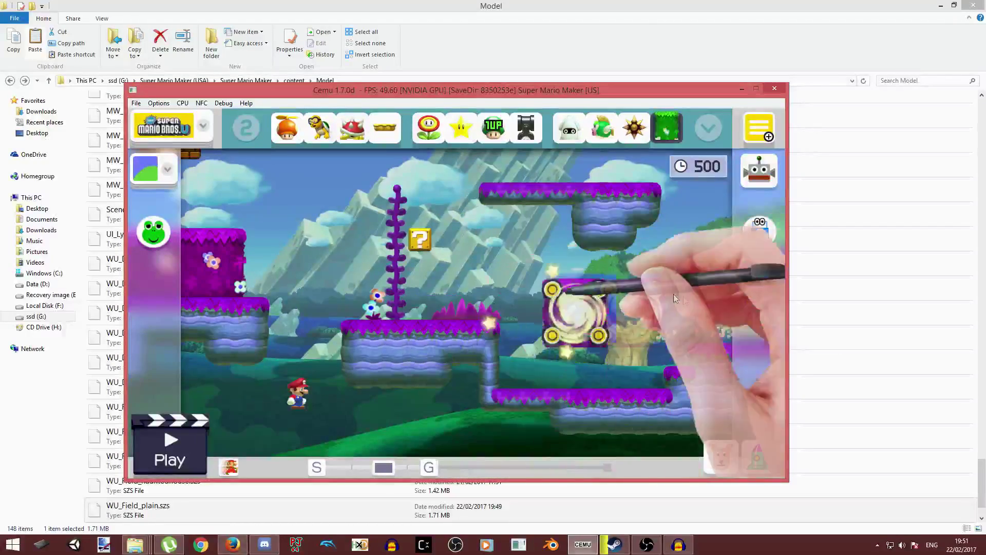
drag(673, 293, 472, 334)
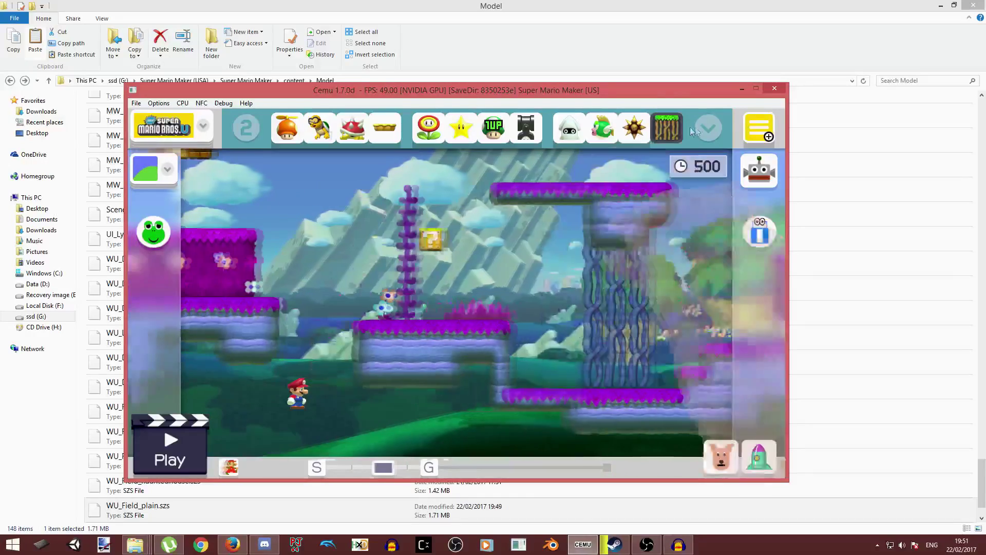
click(709, 128)
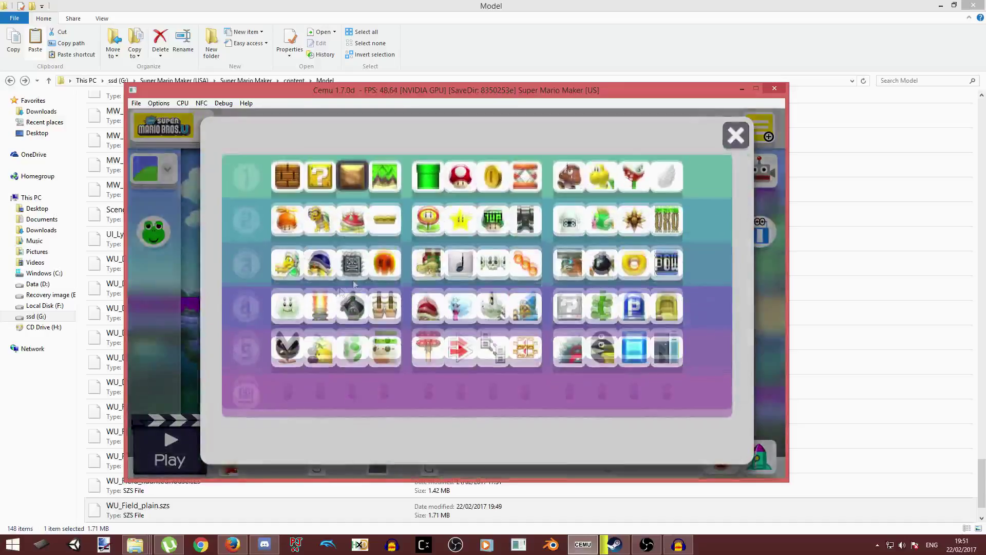
Step: Place ? blocks on the purple-grass course, play-test it, then switch back to Edit mode
click(355, 180)
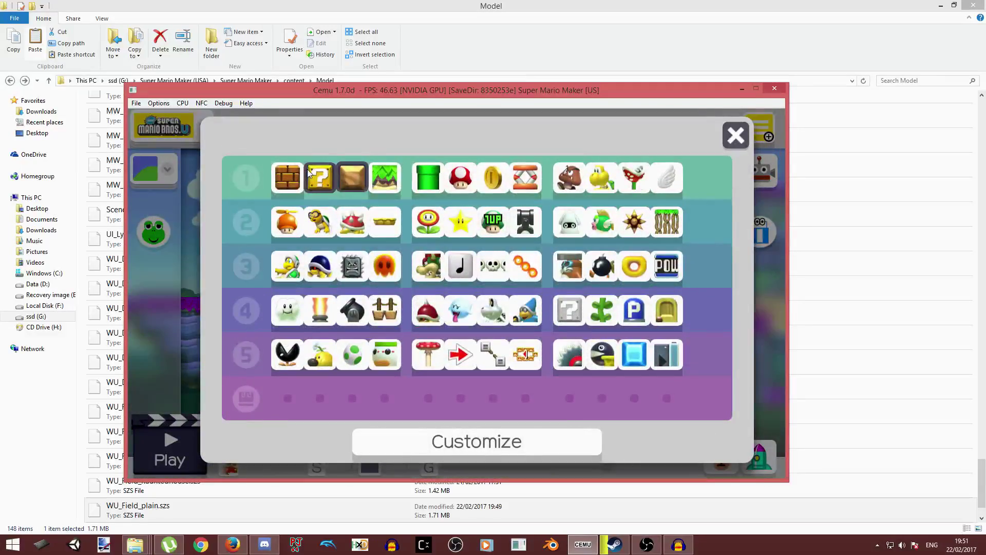
click(308, 173)
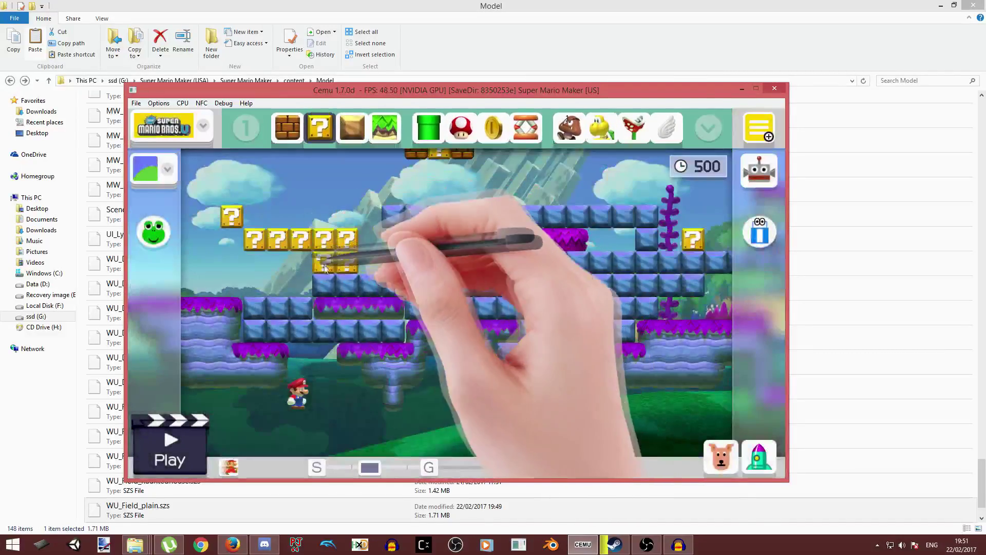
click(158, 466)
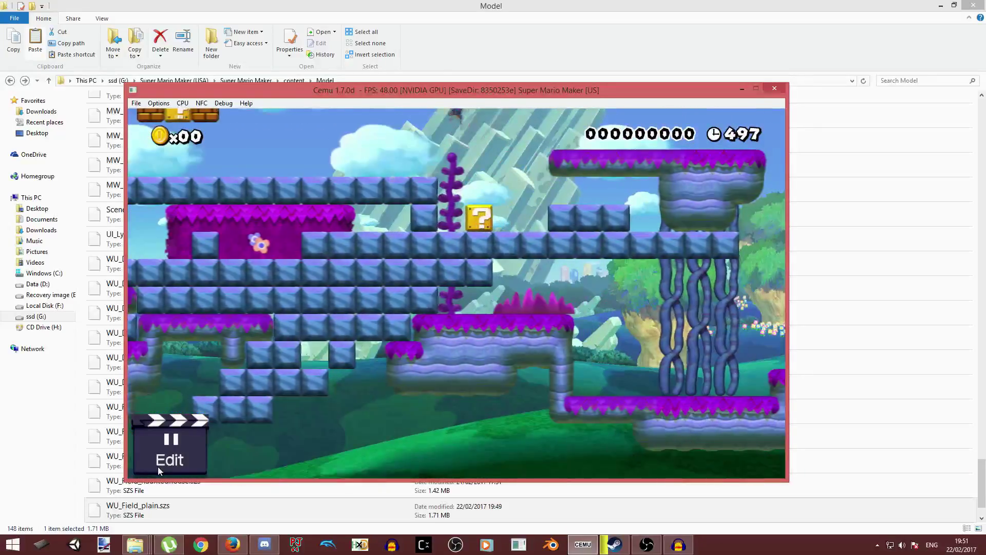
click(180, 444)
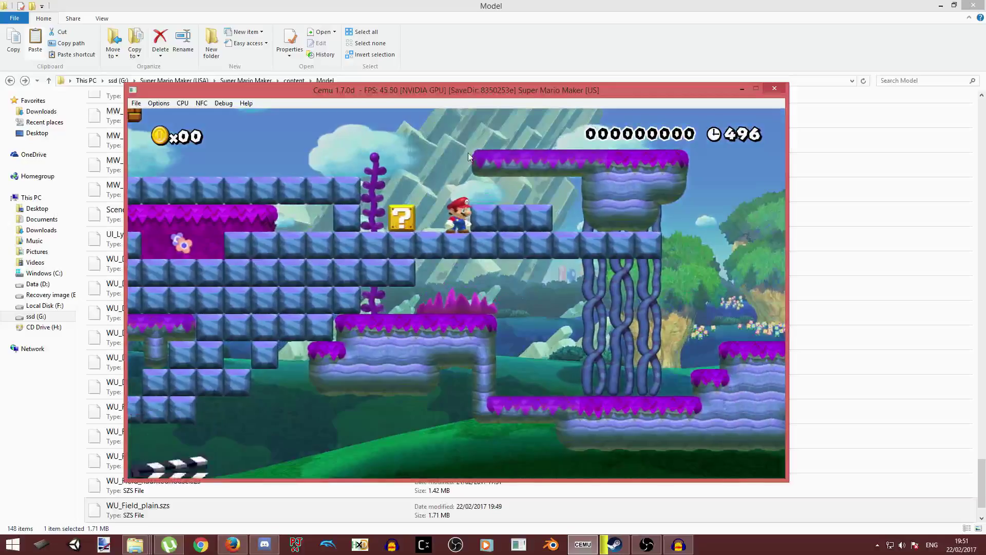